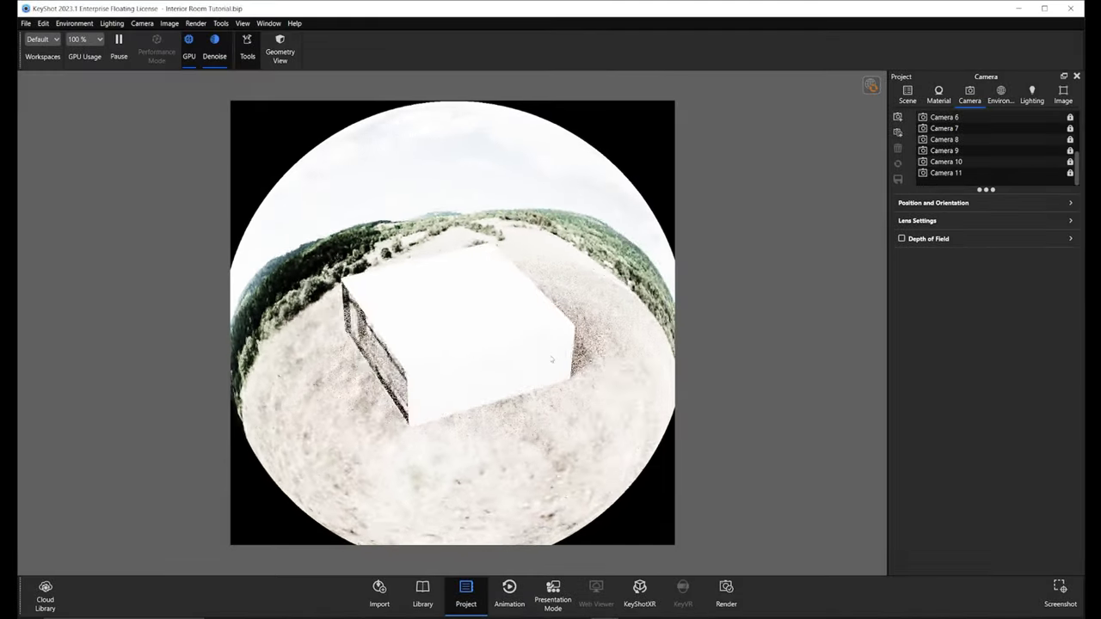
{"action": "left_click_drag", "start_coordinate": [552, 360], "coordinate": [447, 363]}
{"action": "scroll", "coordinate": [417, 362], "scroll_direction": "up", "scroll_amount": 5}
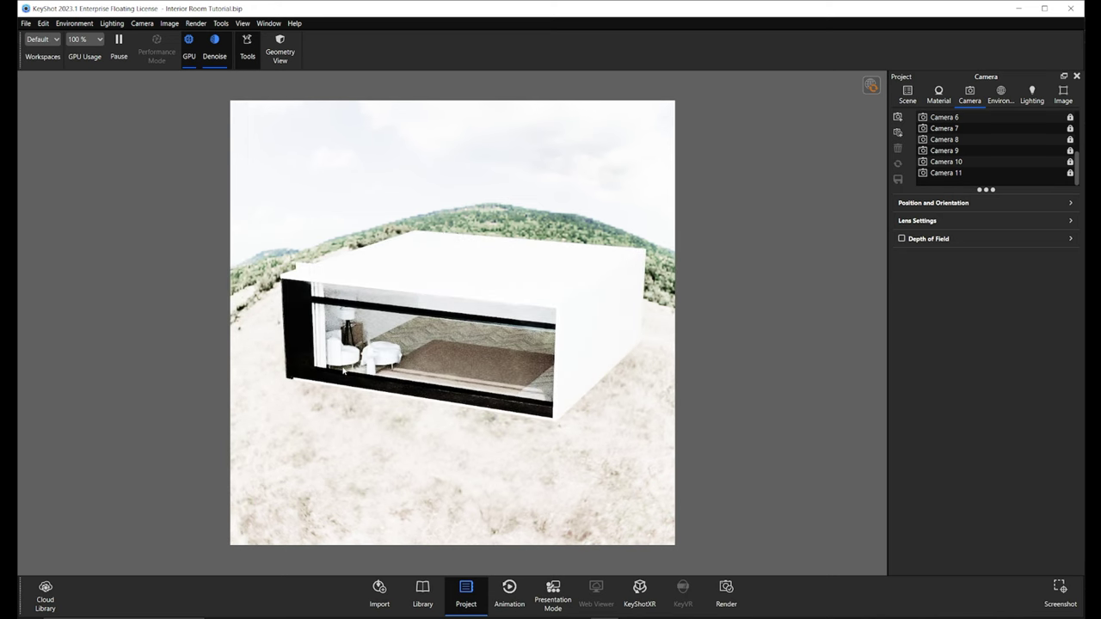
{"action": "left_click_drag", "start_coordinate": [335, 372], "coordinate": [416, 404]}
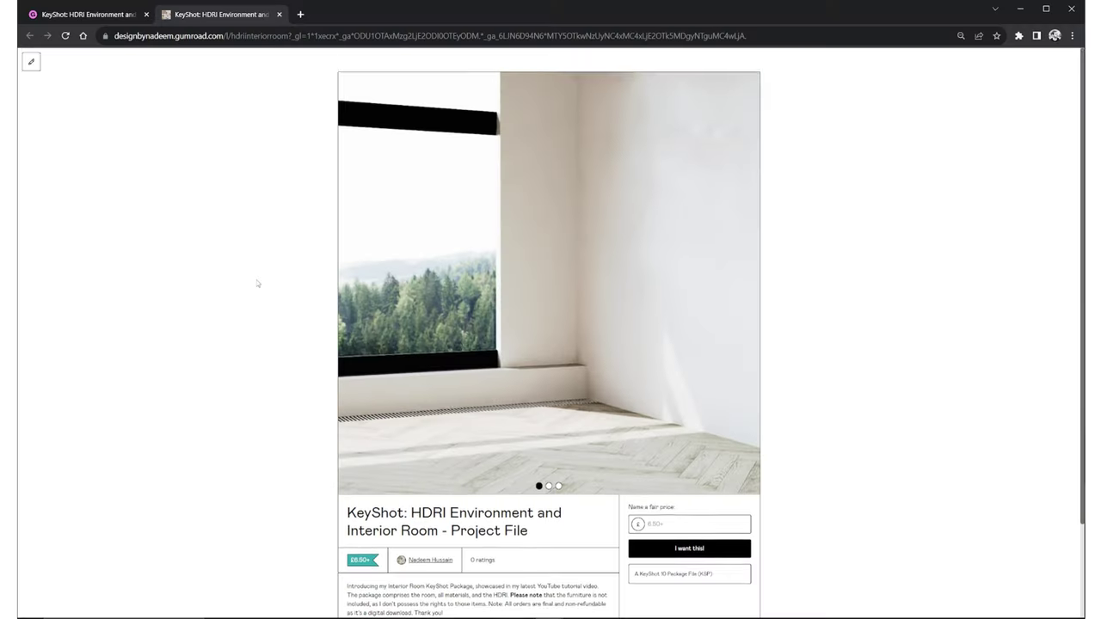
- Look through the Gumroad page for the KeyShot HDRI Environment and Interior Room project file, including its preview images and description
{"action": "scroll", "coordinate": [258, 283], "scroll_direction": "down", "scroll_amount": 2}
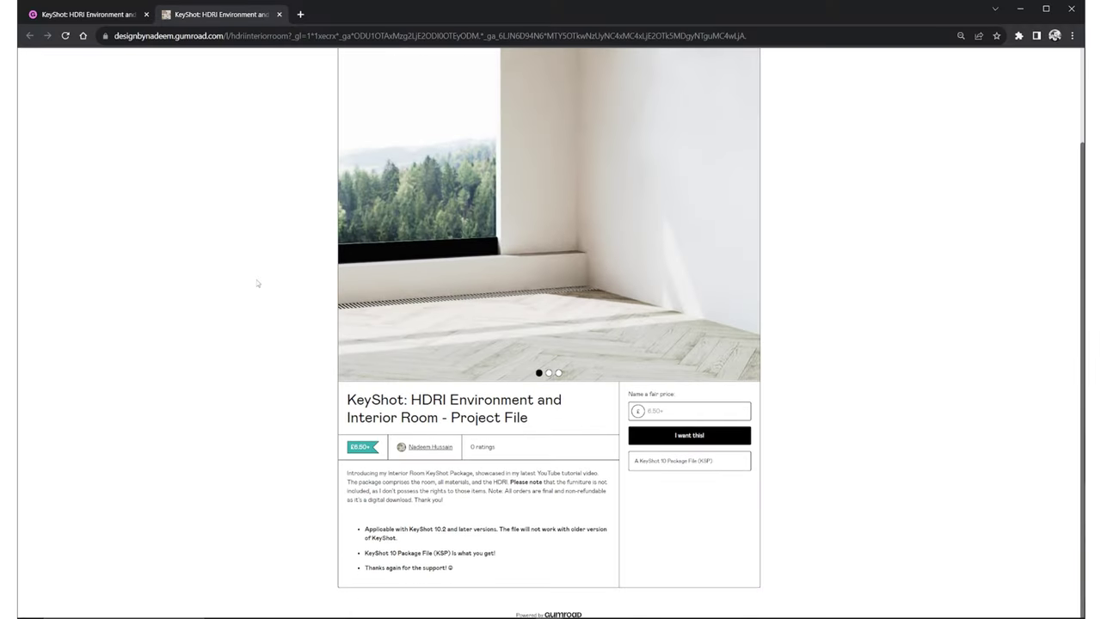
{"action": "scroll", "coordinate": [256, 283], "scroll_direction": "up", "scroll_amount": 2}
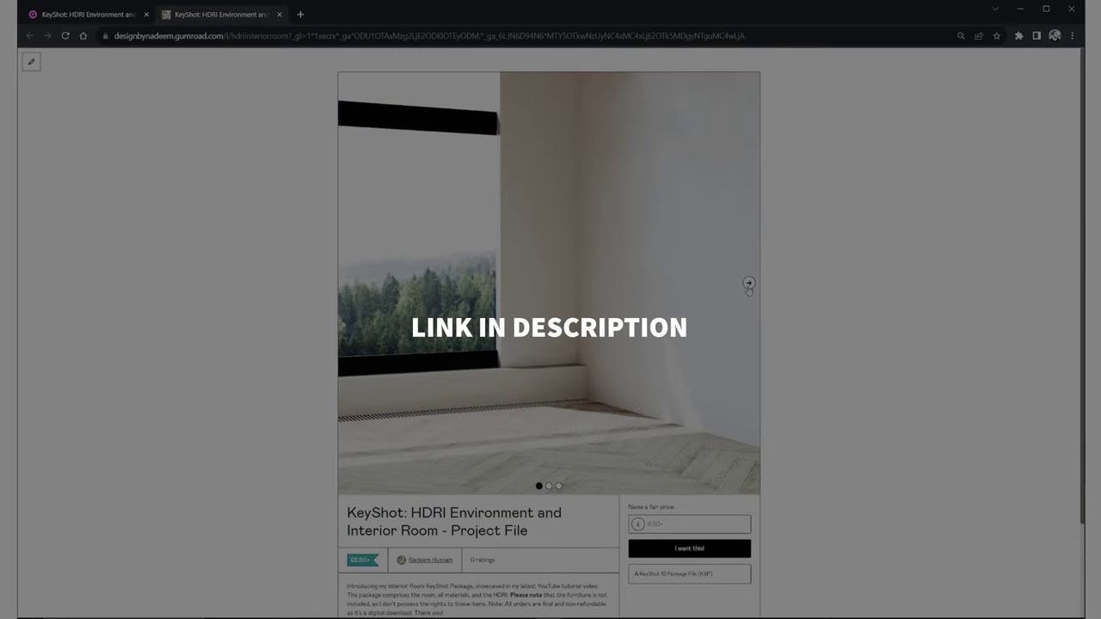
{"action": "left_click", "coordinate": [748, 284]}
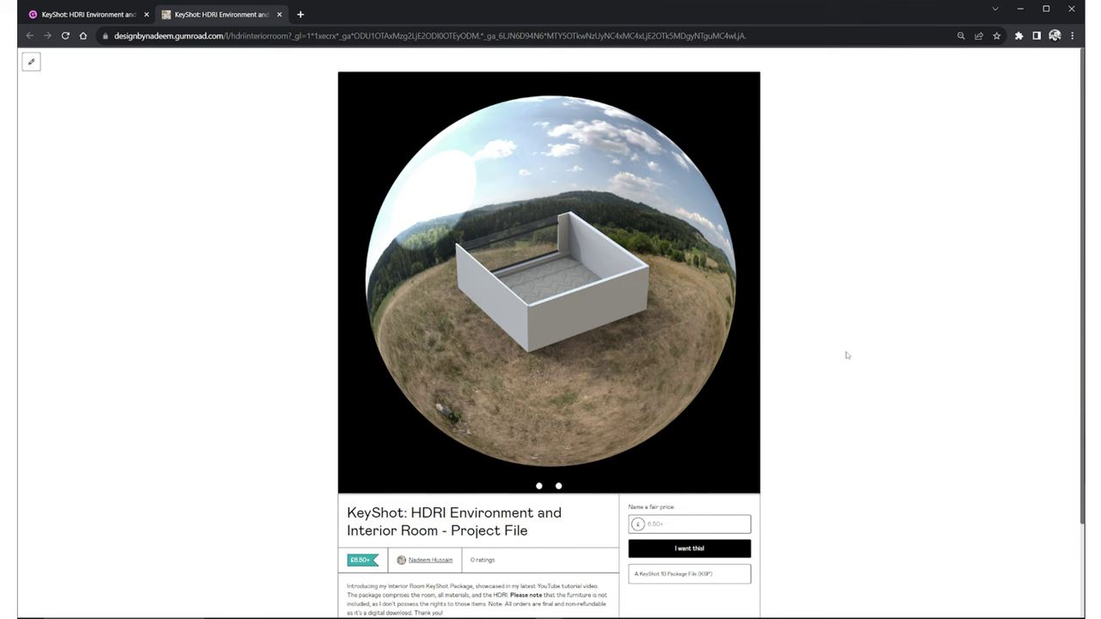
{"action": "scroll", "coordinate": [847, 355], "scroll_direction": "down", "scroll_amount": 2}
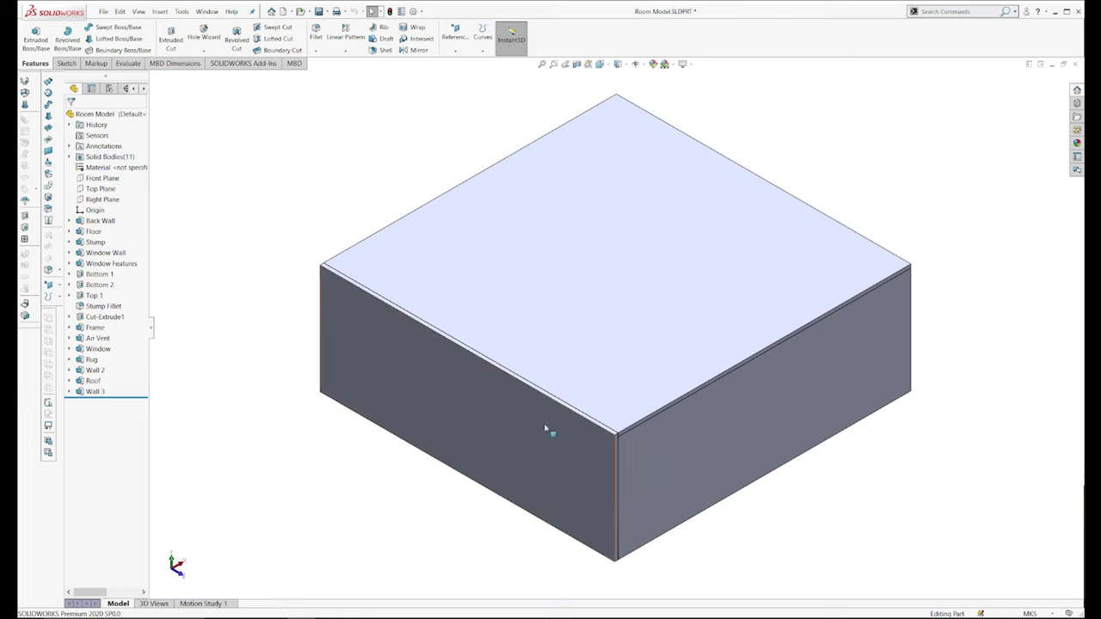
- Hide the roof and the adjacent Wall 3 of the Room Model so that its interior can be viewed
{"action": "left_click", "coordinate": [607, 348]}
{"action": "left_click", "coordinate": [703, 241]}
{"action": "middle_click_drag", "start_coordinate": [703, 241], "coordinate": [551, 346]}
{"action": "left_click", "coordinate": [555, 331]}
{"action": "left_click", "coordinate": [620, 302]}
{"action": "middle_click_drag", "start_coordinate": [621, 303], "coordinate": [612, 442]}
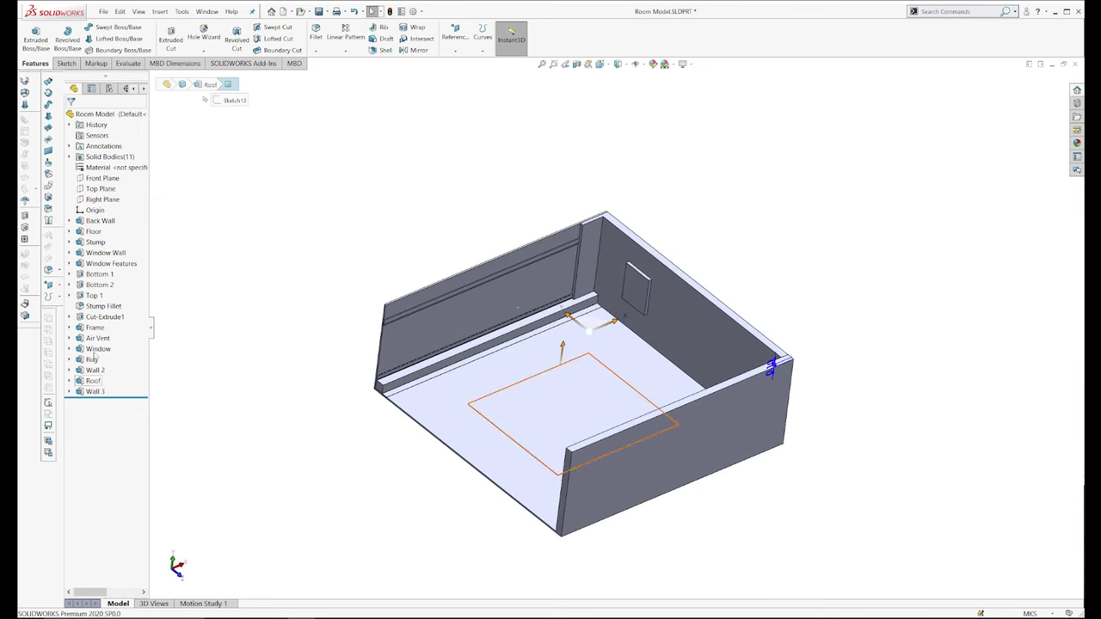
- Roll the Room Model back to its first features and advance through the history to review how it is built
{"action": "left_click_drag", "start_coordinate": [119, 264], "coordinate": [118, 225]}
{"action": "middle_click_drag", "start_coordinate": [513, 417], "coordinate": [509, 409]}
{"action": "left_click_drag", "start_coordinate": [127, 226], "coordinate": [129, 248]}
{"action": "middle_click_drag", "start_coordinate": [344, 374], "coordinate": [350, 386]}
{"action": "key", "text": "Down"}
{"action": "key", "text": "Down"}
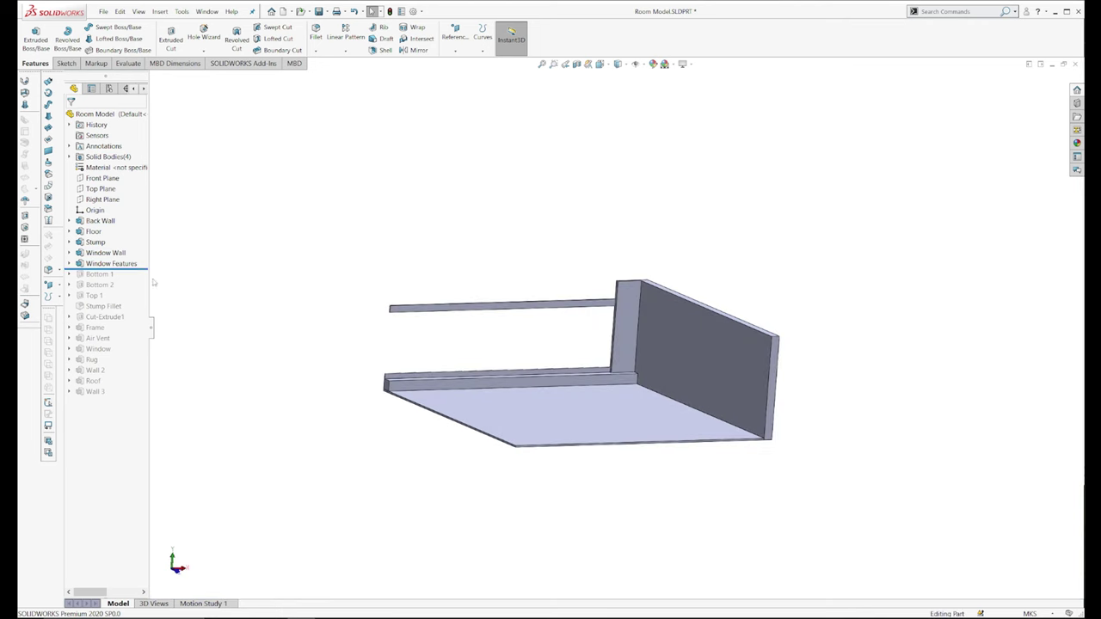
{"action": "left_click_drag", "start_coordinate": [131, 289], "coordinate": [133, 375]}
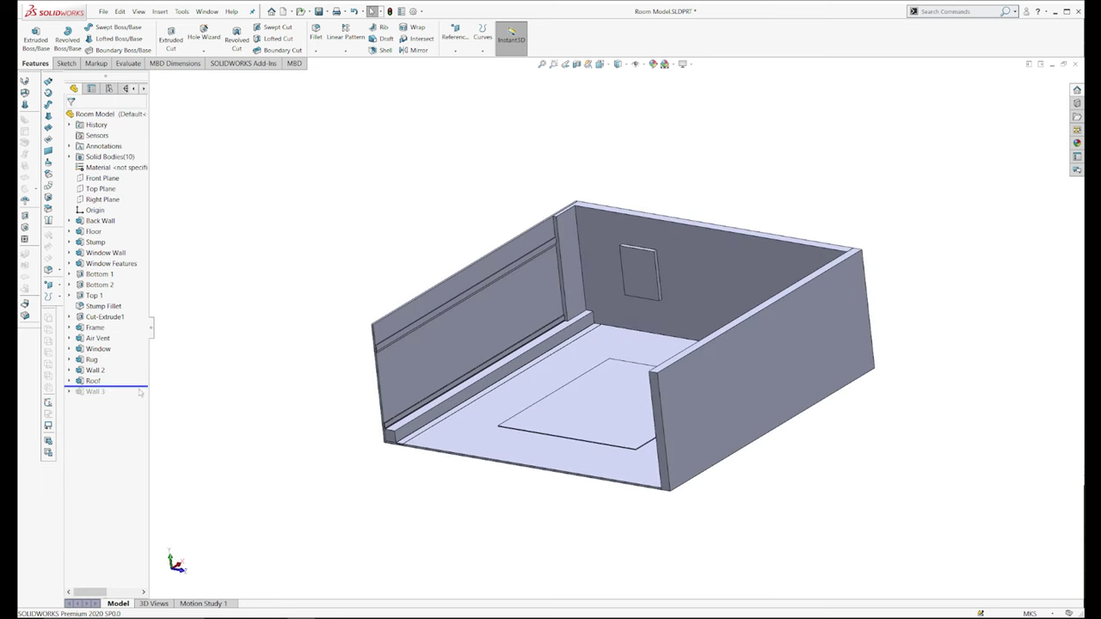
- Show the Roof and Wall 3 bodies of the Room Model again
{"action": "left_click", "coordinate": [92, 380]}
{"action": "left_click", "coordinate": [97, 367]}
{"action": "middle_click_drag", "start_coordinate": [515, 478], "coordinate": [526, 443]}
{"action": "left_click", "coordinate": [95, 391]}
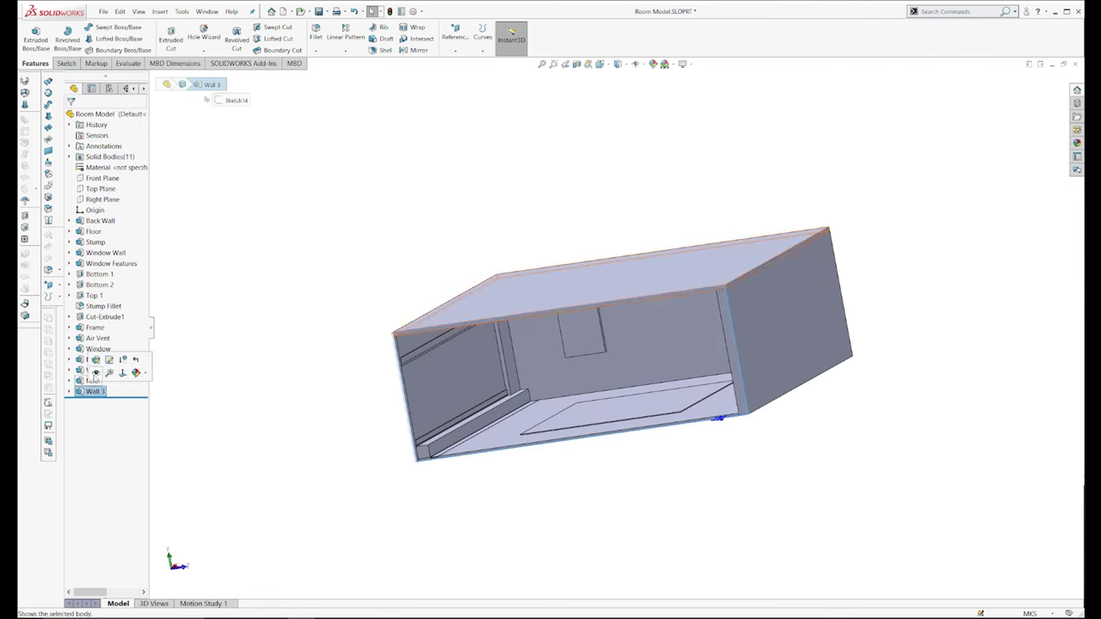
{"action": "left_click", "coordinate": [95, 376]}
{"action": "left_click", "coordinate": [361, 498]}
- Set the Room Model to an isometric view and hide its roof body
{"action": "key", "text": "space"}
{"action": "left_click", "coordinate": [545, 327]}
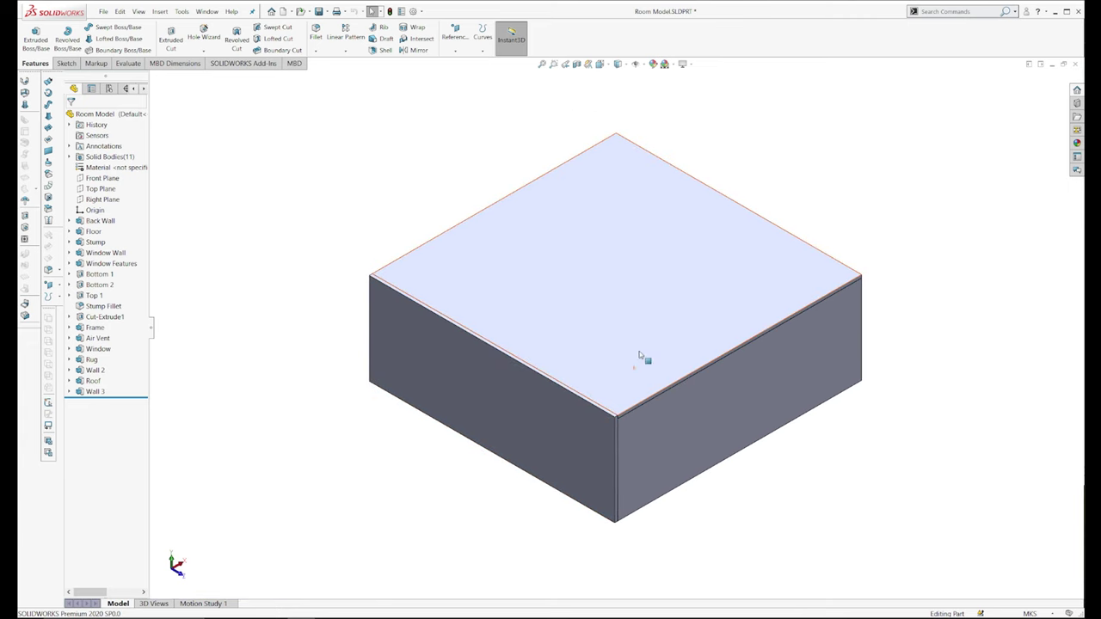
{"action": "left_click", "coordinate": [628, 316]}
{"action": "left_click", "coordinate": [674, 290]}
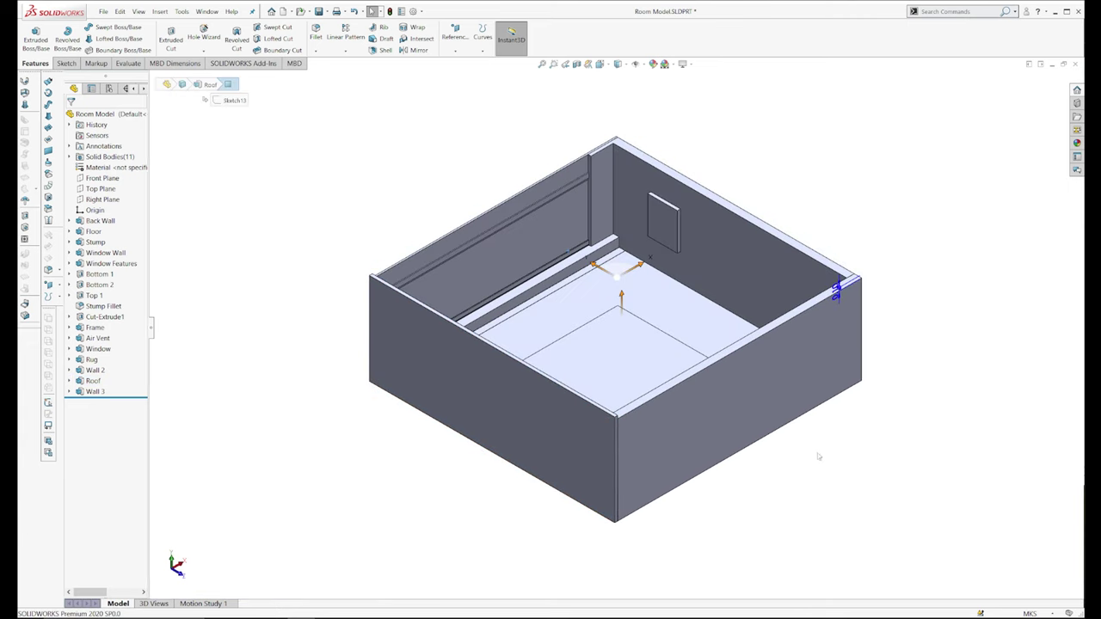
- Dimension the length and height of the room's front wall with Smart Dimension
{"action": "key", "text": "space"}
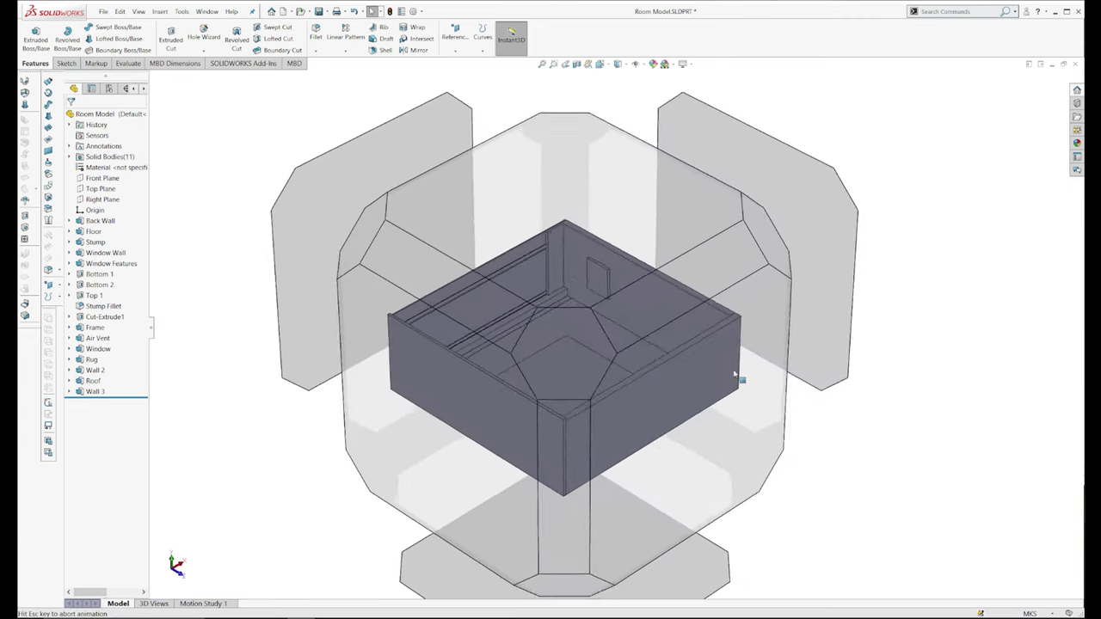
{"action": "left_click", "coordinate": [486, 320]}
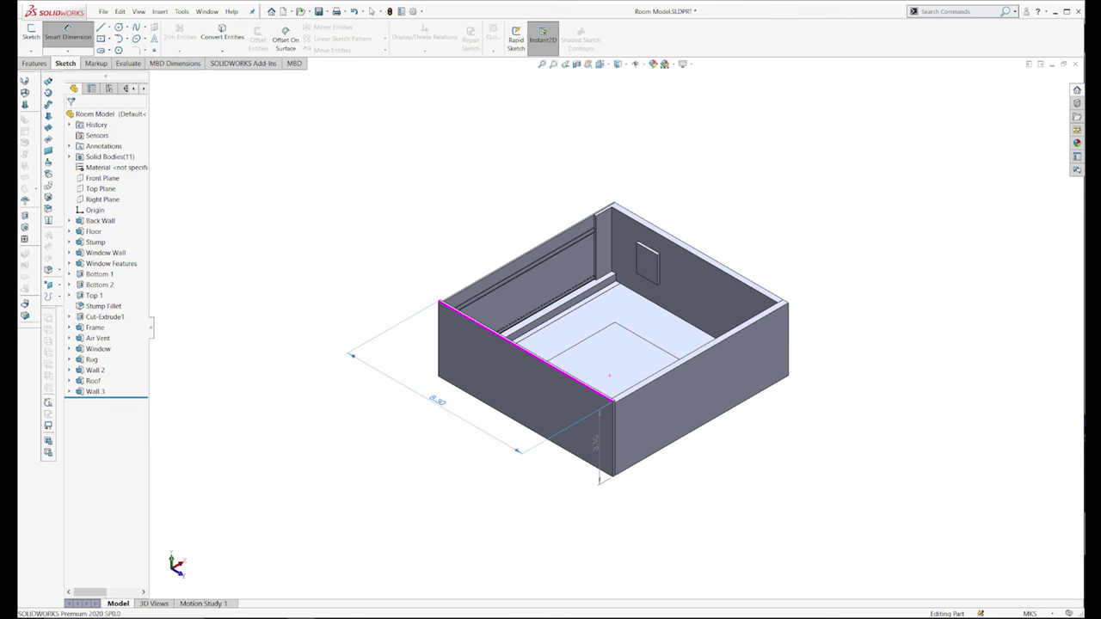
{"action": "left_click", "coordinate": [597, 443]}
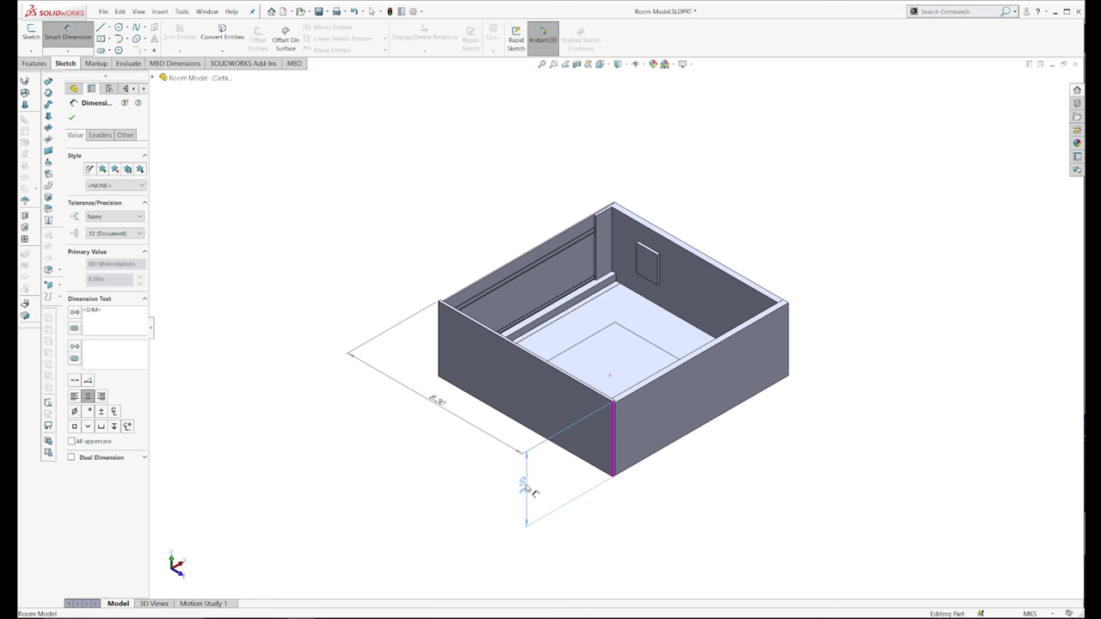
{"action": "key", "text": "Escape"}
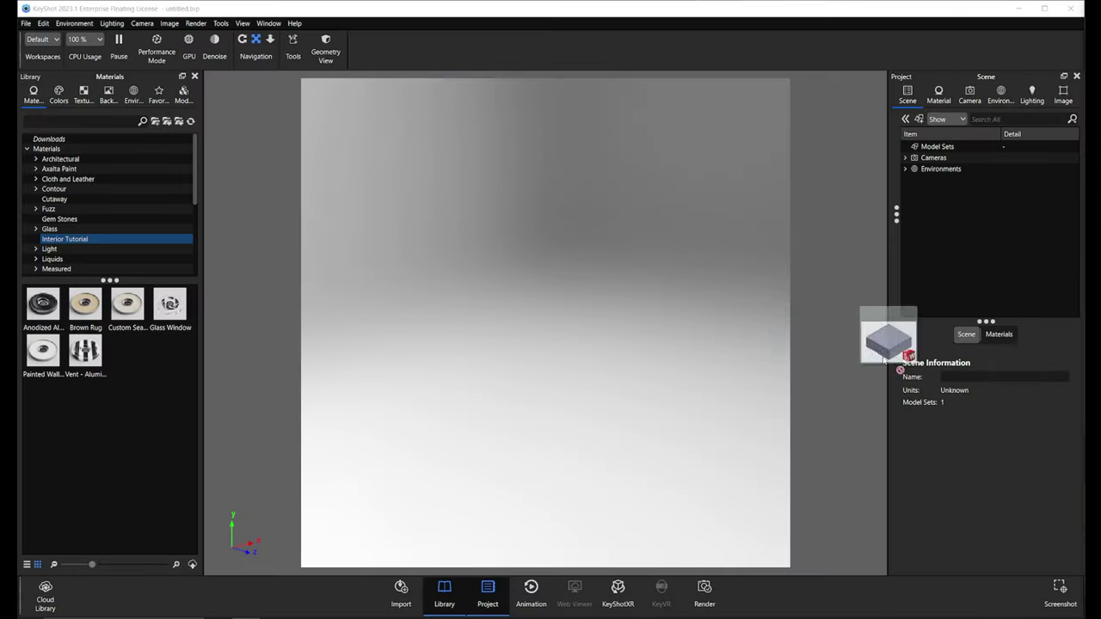
- Import the Room Model SOLIDWORKS part into an empty KeyShot scene
{"action": "left_click_drag", "start_coordinate": [907, 359], "coordinate": [565, 366]}
{"action": "left_click", "coordinate": [620, 449]}
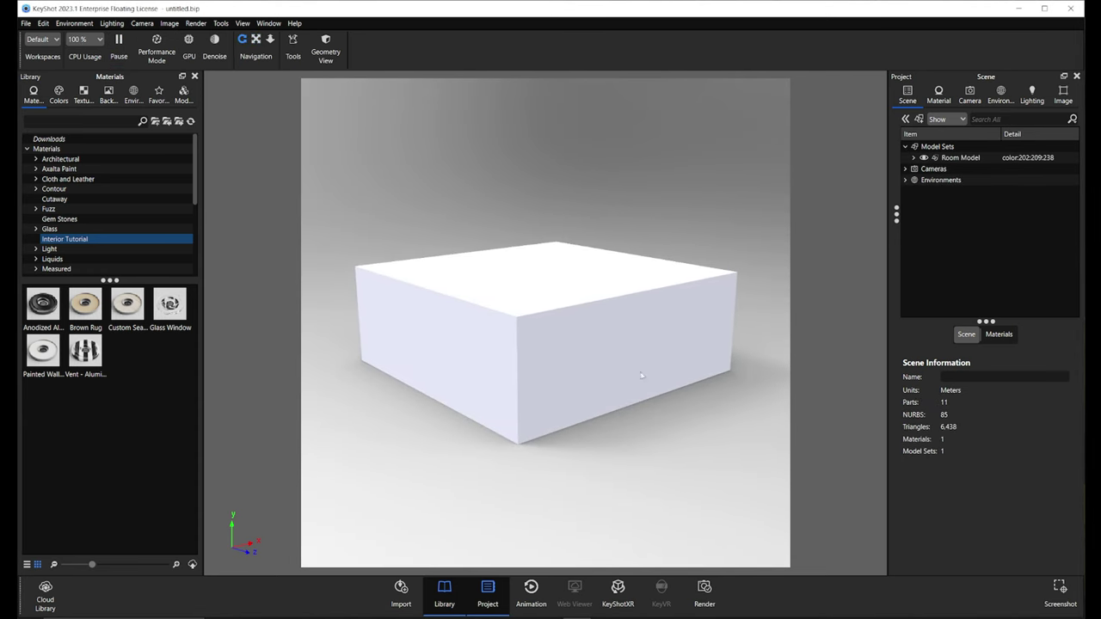
- Hide the room's front wall, the rug on the floor and the rectangular frame on the far wall
{"action": "left_click_drag", "start_coordinate": [641, 375], "coordinate": [685, 385]}
{"action": "left_click", "coordinate": [555, 374]}
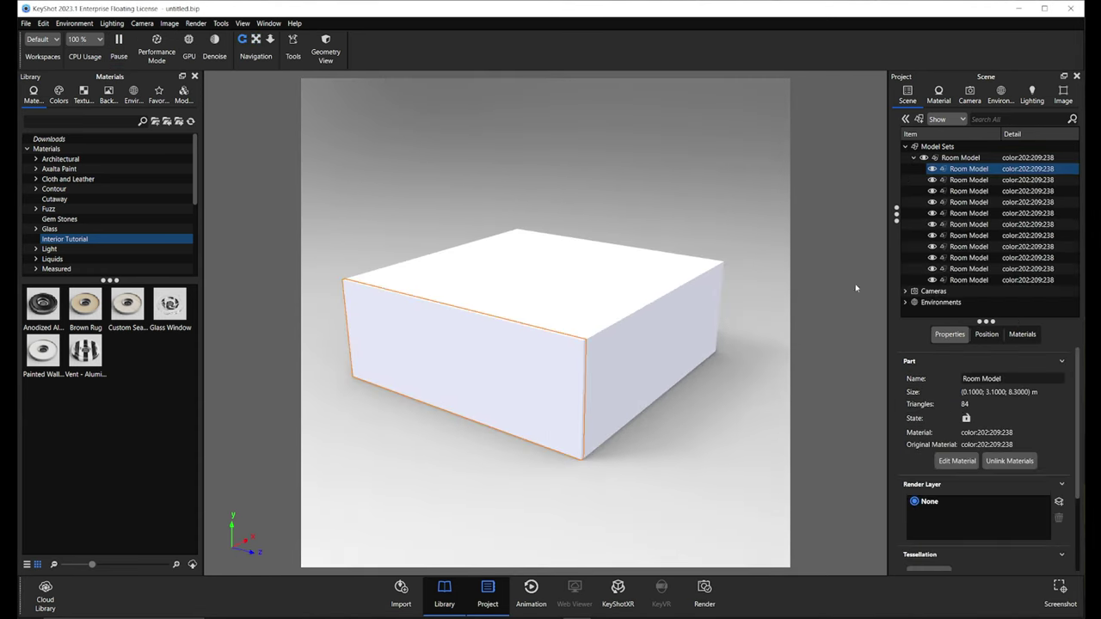
{"action": "left_click", "coordinate": [931, 169]}
{"action": "left_click_drag", "start_coordinate": [527, 377], "coordinate": [565, 341]}
{"action": "left_click", "coordinate": [554, 371]}
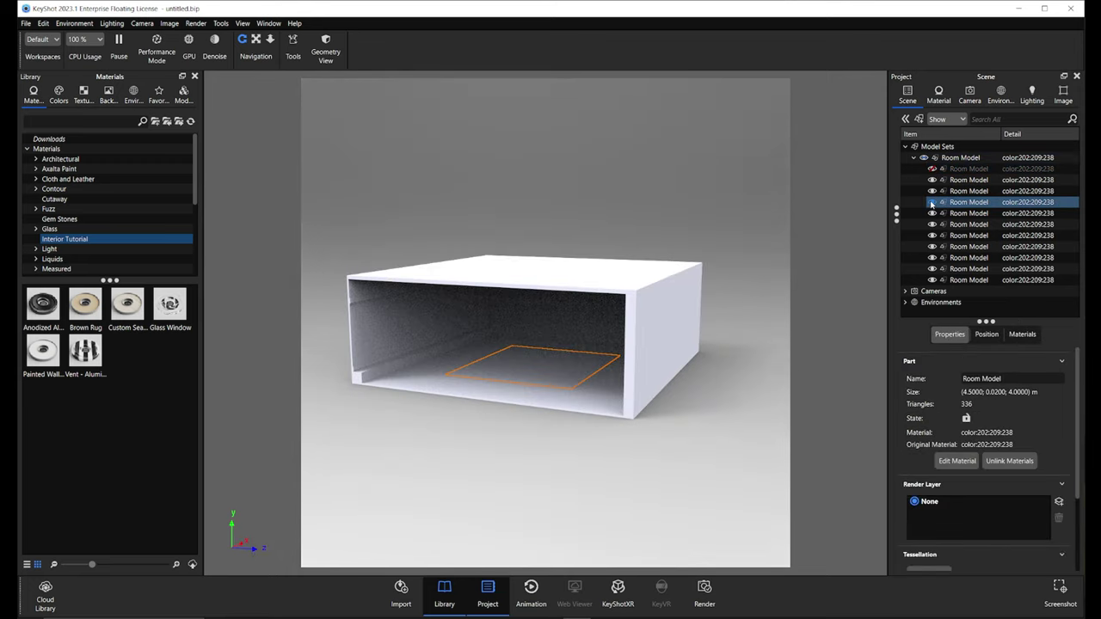
{"action": "left_click", "coordinate": [931, 203]}
{"action": "left_click_drag", "start_coordinate": [518, 371], "coordinate": [533, 313]}
{"action": "left_click", "coordinate": [533, 310]}
{"action": "left_click", "coordinate": [932, 236]}
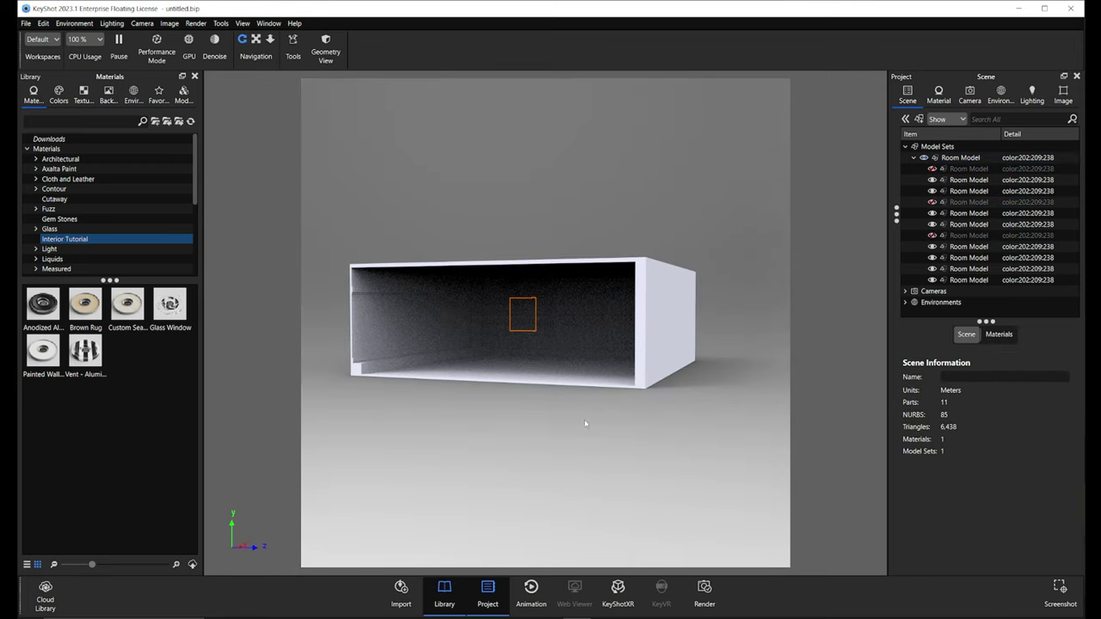
- Unlink the materials of all the Room Model parts so each part has its own material
{"action": "left_click_drag", "start_coordinate": [581, 415], "coordinate": [519, 448]}
{"action": "left_click", "coordinate": [944, 279]}
{"action": "left_click", "coordinate": [958, 170], "text": "shift"}
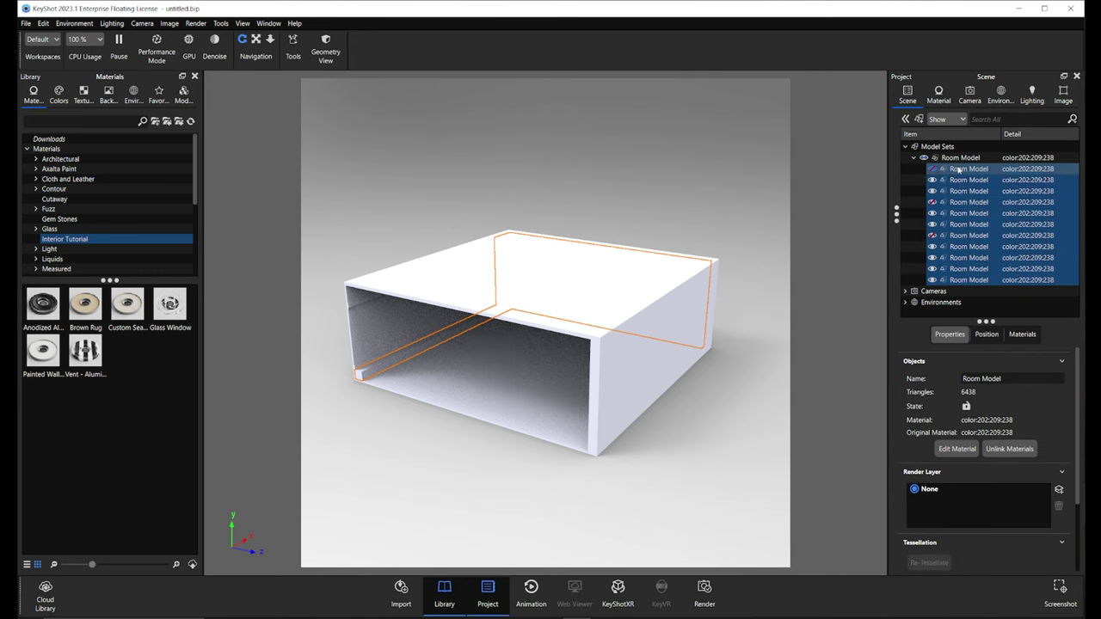
{"action": "right_click", "coordinate": [527, 413]}
{"action": "left_click", "coordinate": [562, 43]}
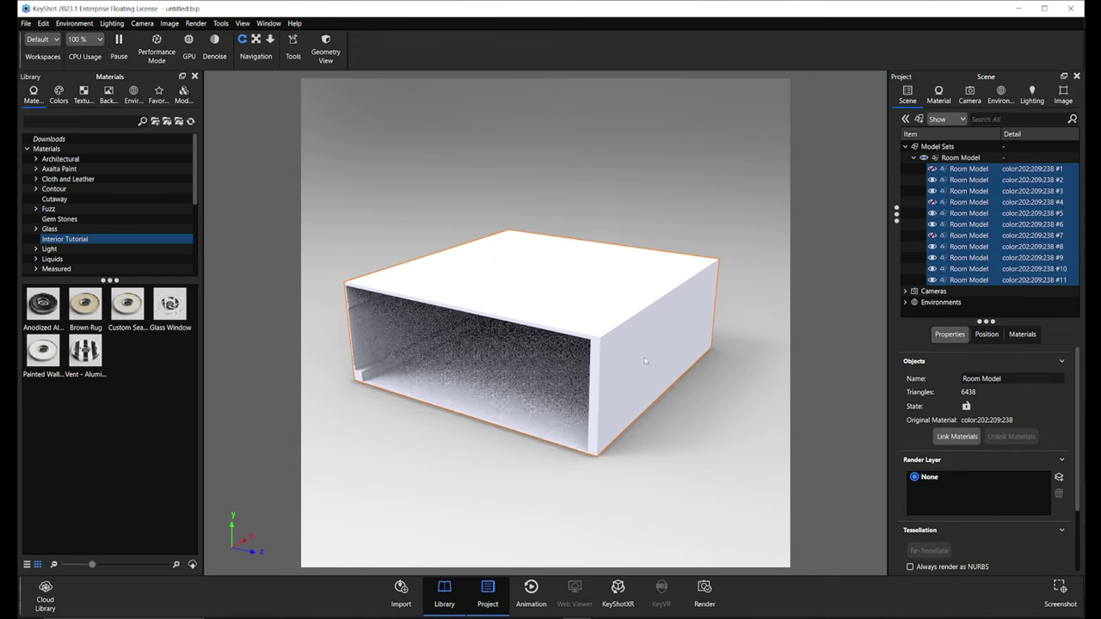
{"action": "left_click", "coordinate": [702, 400]}
- Apply the Glass Window material to the window pane and inspect its material graph
{"action": "scroll", "coordinate": [702, 401], "scroll_direction": "down", "scroll_amount": 2}
{"action": "left_click_drag", "start_coordinate": [524, 374], "coordinate": [519, 329]}
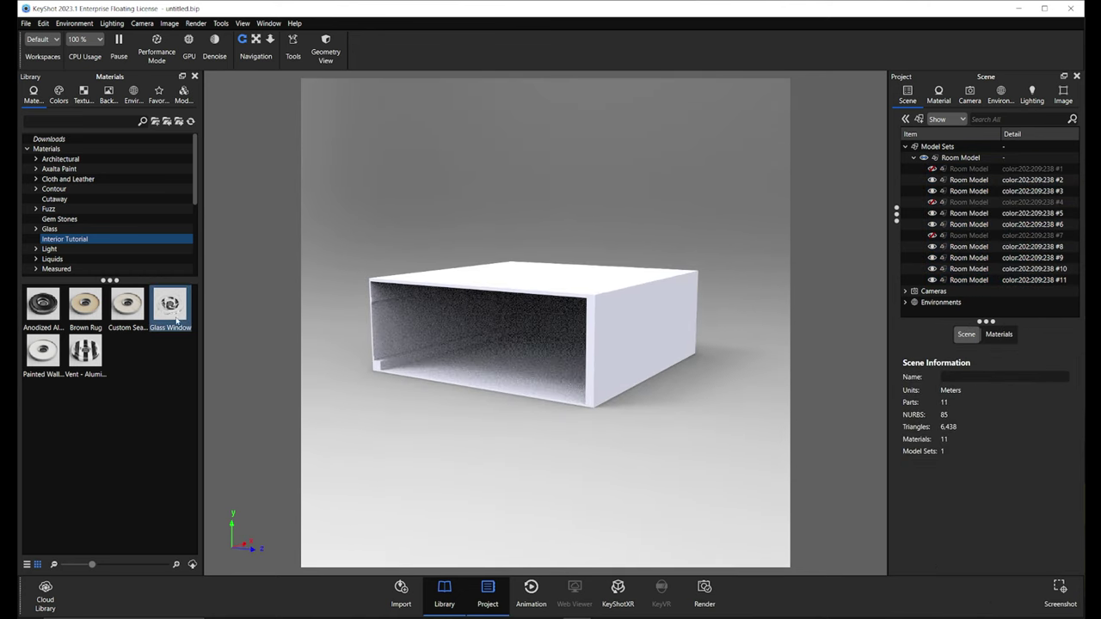
{"action": "left_click_drag", "start_coordinate": [176, 320], "coordinate": [429, 343]}
{"action": "left_click", "coordinate": [938, 94]}
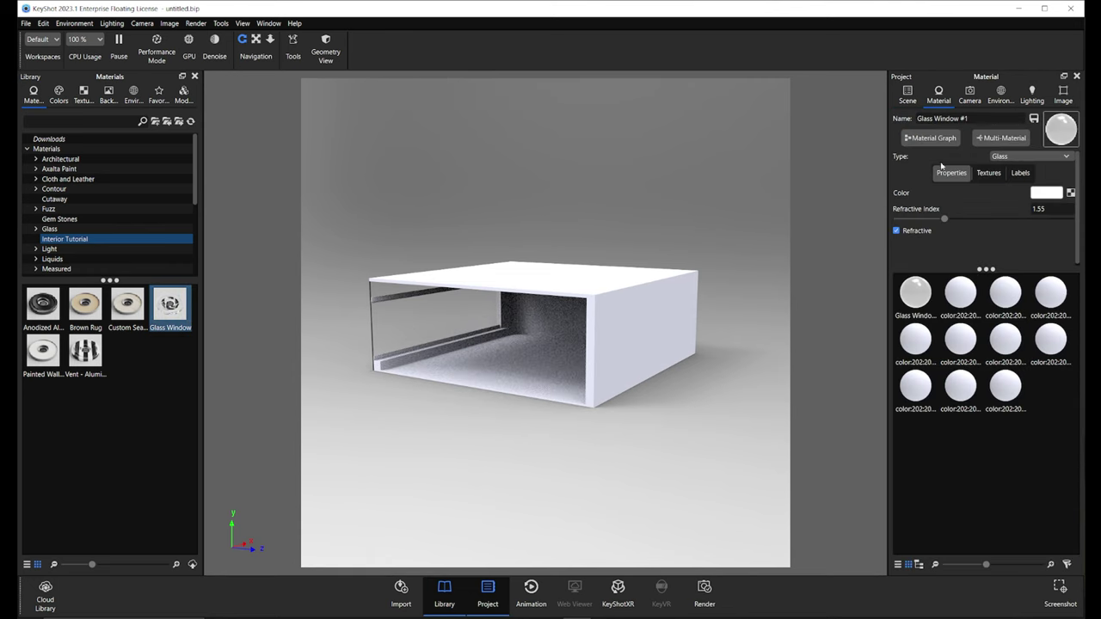
{"action": "left_click", "coordinate": [931, 138]}
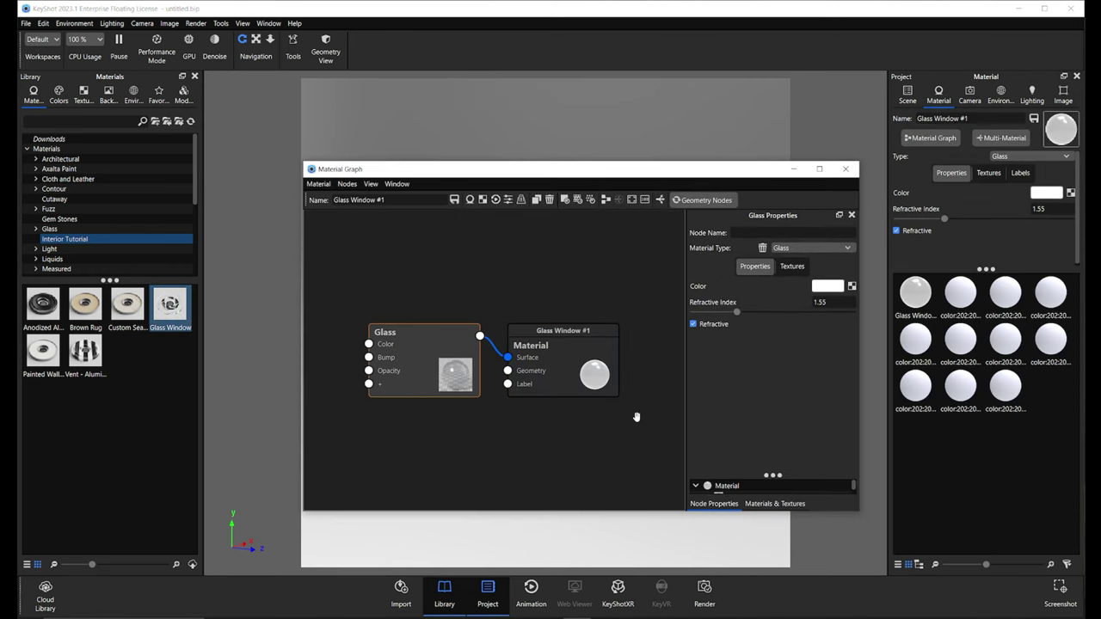
{"action": "left_click", "coordinate": [845, 168]}
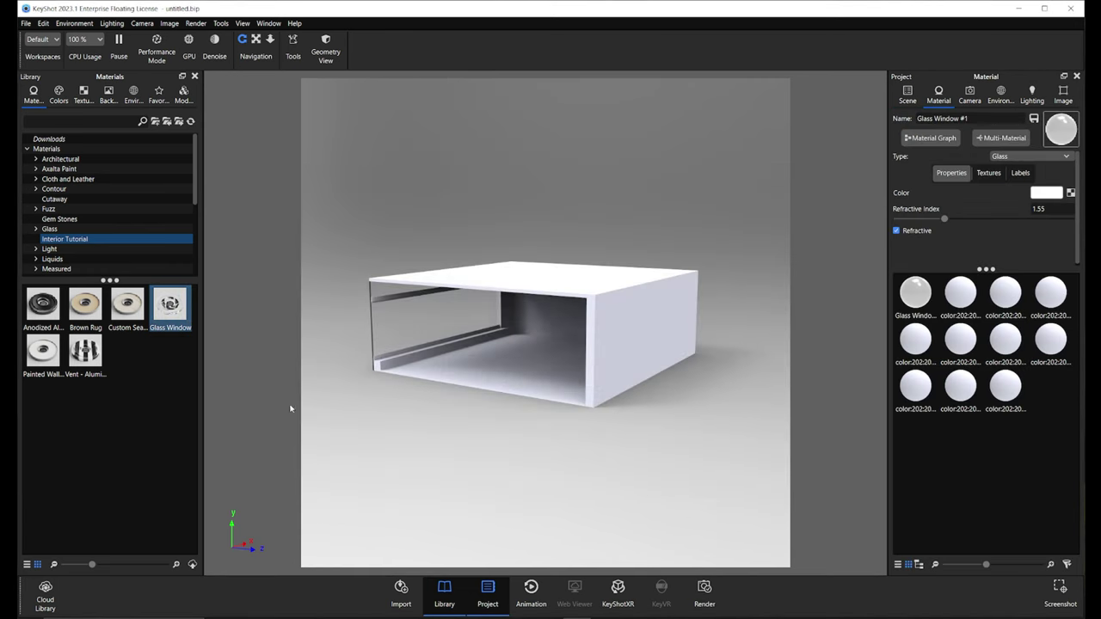
- Apply the Painted Wall Custom material to the back wall, side wall and roof, linking it between the parts
{"action": "mouse_move", "coordinate": [42, 350]}
{"action": "left_mouse_down"}
{"action": "mouse_move", "coordinate": [516, 393]}
{"action": "mouse_move", "coordinate": [567, 337]}
{"action": "mouse_move", "coordinate": [545, 327]}
{"action": "left_mouse_up"}
{"action": "mouse_move", "coordinate": [42, 351]}
{"action": "left_mouse_down"}
{"action": "mouse_move", "coordinate": [651, 356]}
{"action": "mouse_move", "coordinate": [642, 313]}
{"action": "mouse_move", "coordinate": [621, 351]}
{"action": "mouse_move", "coordinate": [576, 366]}
{"action": "mouse_move", "coordinate": [511, 315]}
{"action": "mouse_move", "coordinate": [529, 318]}
{"action": "left_mouse_up"}
{"action": "left_click", "coordinate": [640, 334]}
{"action": "left_click", "coordinate": [640, 335]}
{"action": "left_click_drag", "start_coordinate": [638, 344], "coordinate": [538, 373]}
{"action": "scroll", "coordinate": [538, 373], "scroll_direction": "up", "scroll_amount": 4}
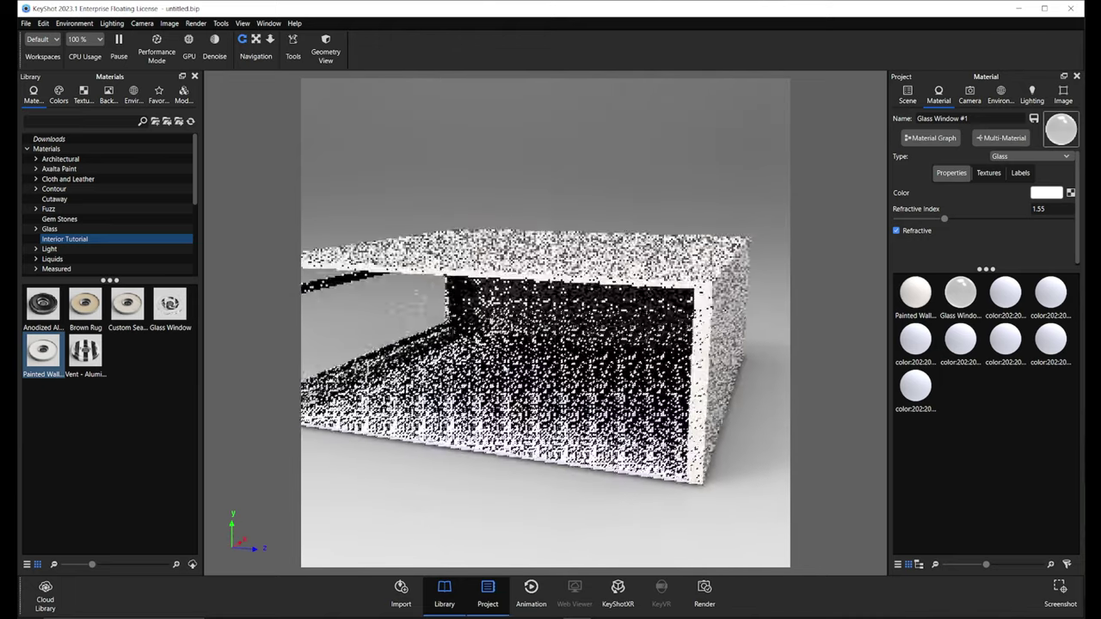
- Show the front wall part and apply the linked Painted Wall Custom material to it
{"action": "left_click", "coordinate": [907, 96]}
{"action": "left_click", "coordinate": [931, 168]}
{"action": "left_click", "coordinate": [508, 381]}
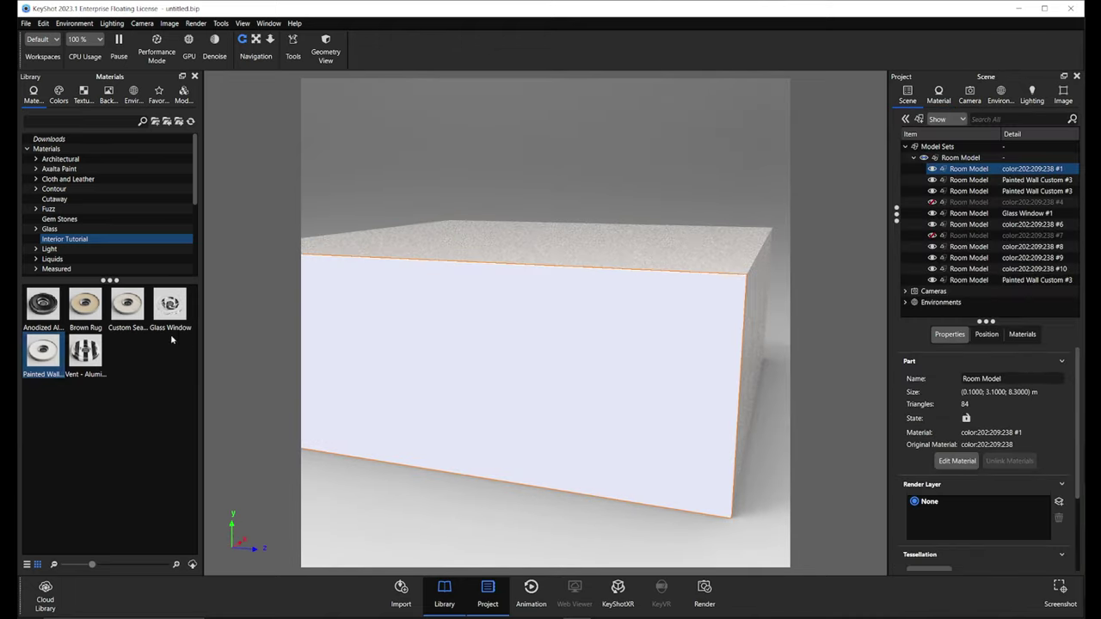
{"action": "mouse_move", "coordinate": [42, 351]}
{"action": "left_mouse_down"}
{"action": "mouse_move", "coordinate": [172, 369]}
{"action": "mouse_move", "coordinate": [707, 329]}
{"action": "left_mouse_up"}
{"action": "left_click", "coordinate": [639, 334]}
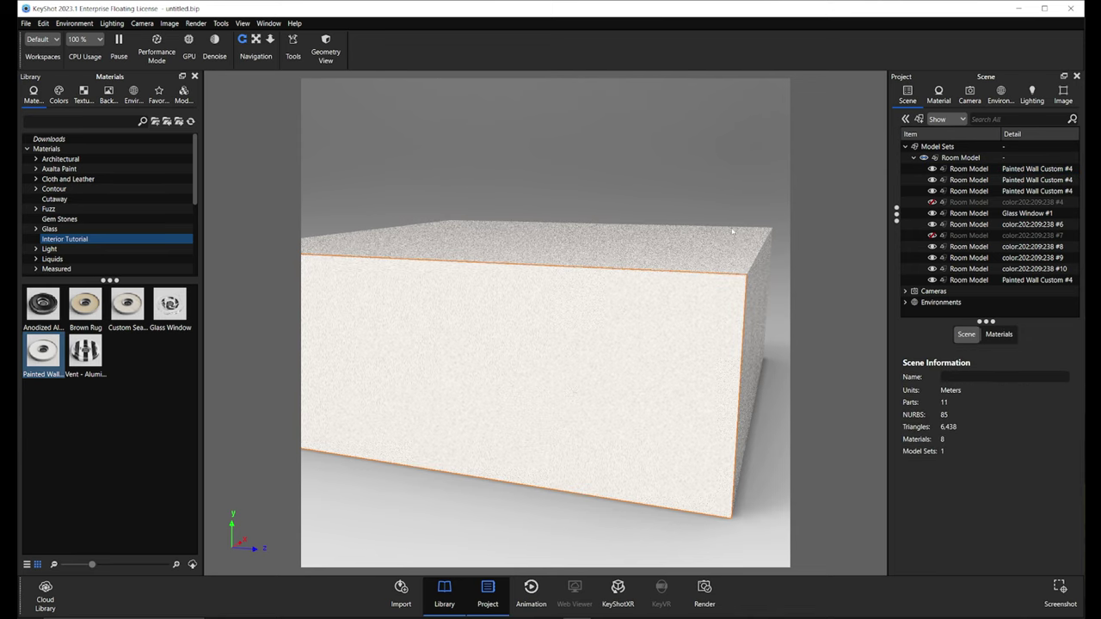
- Hide the painted front wall to expose the room's interior
{"action": "scroll", "coordinate": [629, 307], "scroll_direction": "down", "scroll_amount": 3}
{"action": "left_click_drag", "start_coordinate": [631, 308], "coordinate": [599, 310]}
{"action": "left_click", "coordinate": [256, 41]}
{"action": "left_click_drag", "start_coordinate": [439, 361], "coordinate": [452, 362]}
{"action": "left_click", "coordinate": [518, 363]}
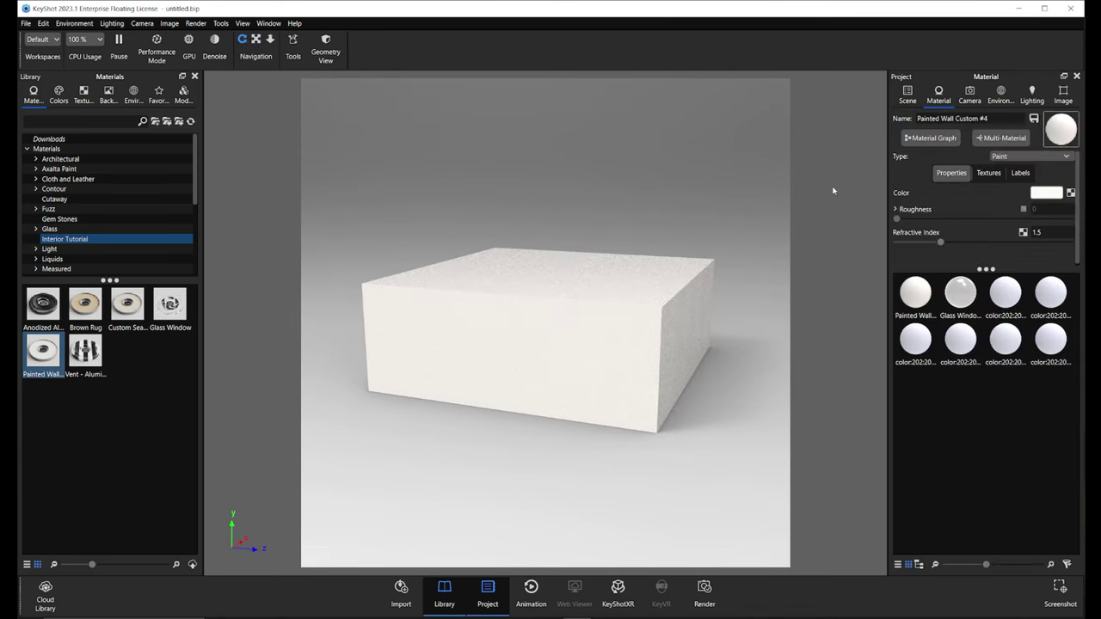
{"action": "left_click", "coordinate": [931, 170]}
- Inspect the Painted Wall Custom material graph, including its Paint, ConcreteKerbing_bump texture map and Noise (Fractal) nodes
{"action": "left_click", "coordinate": [938, 95]}
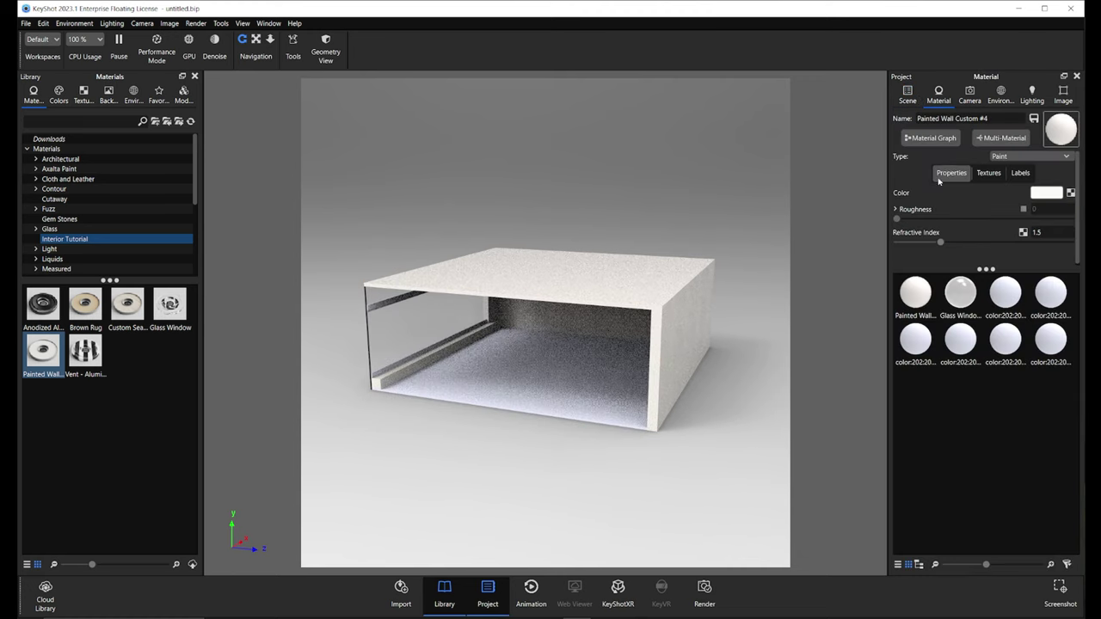
{"action": "left_click", "coordinate": [930, 137]}
{"action": "scroll", "coordinate": [494, 358], "scroll_direction": "down", "scroll_amount": 2}
{"action": "double_click", "coordinate": [494, 356]}
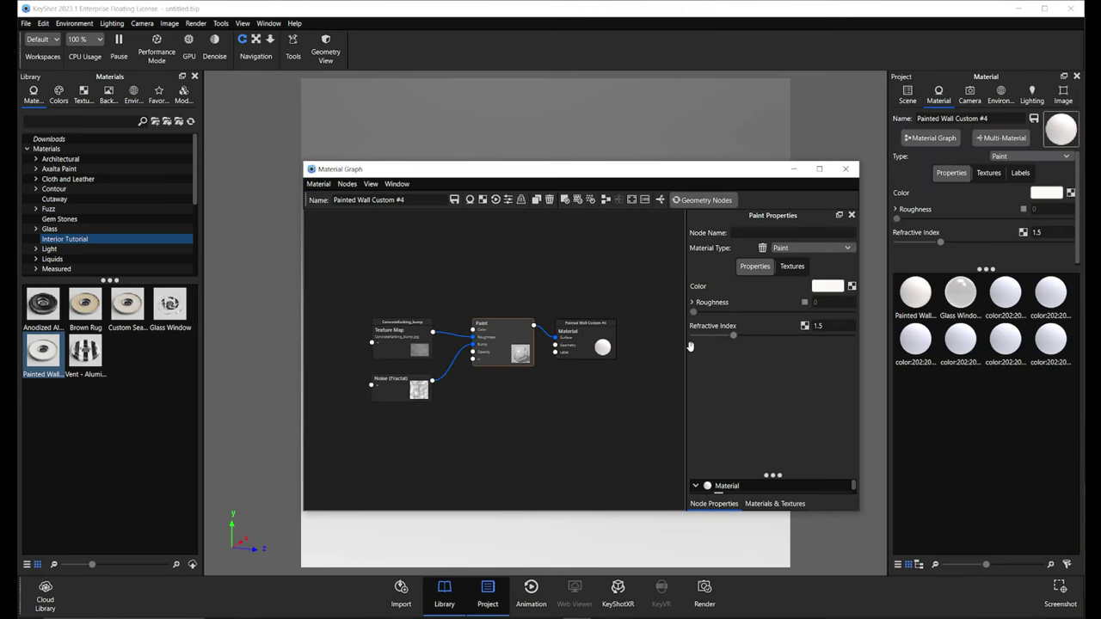
{"action": "left_click", "coordinate": [409, 352]}
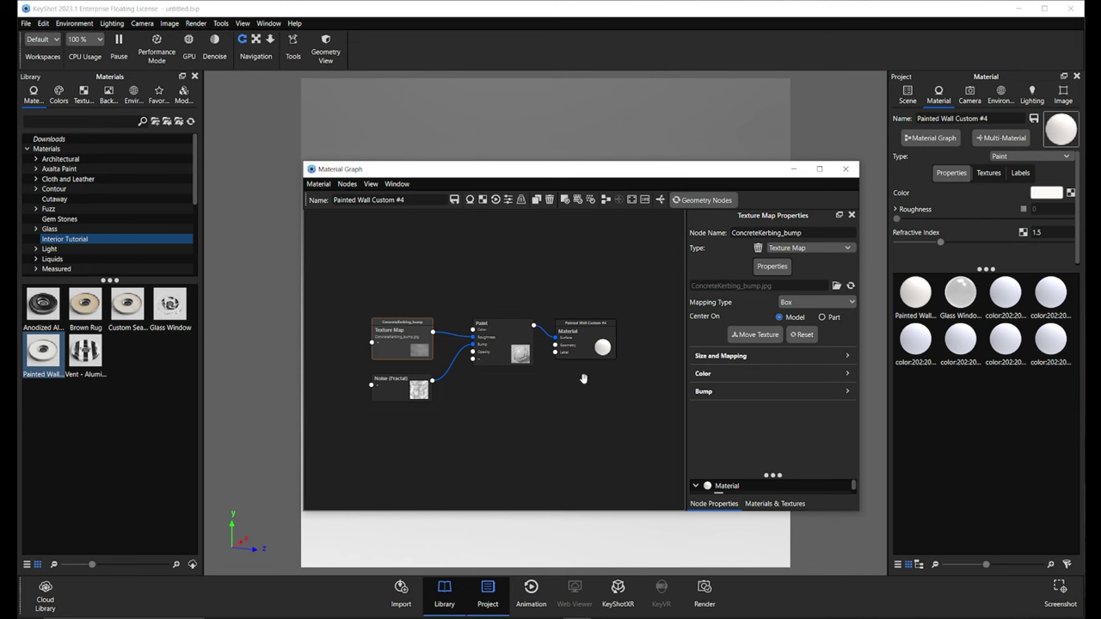
{"action": "left_click", "coordinate": [407, 395]}
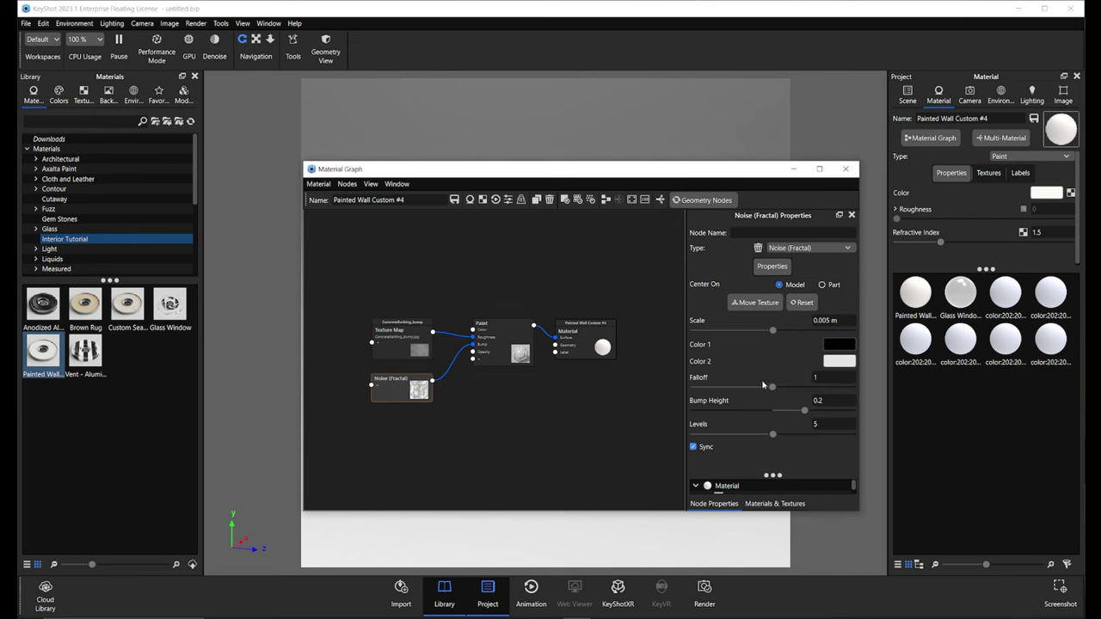
{"action": "left_click", "coordinate": [847, 169]}
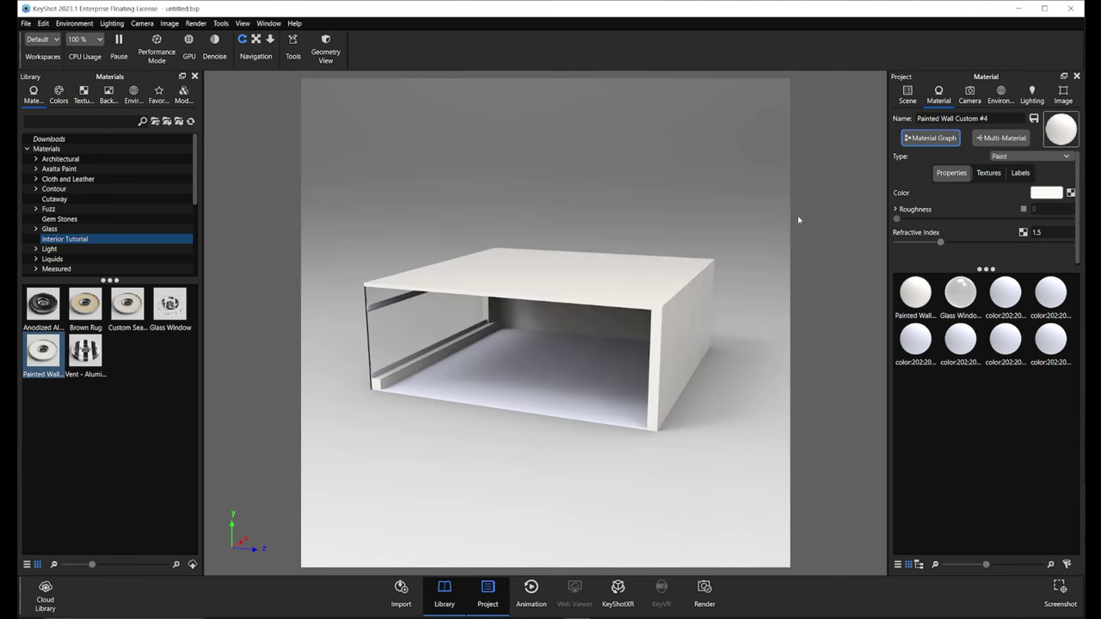
- Apply the Anodized Aluminum Rough Black Window Frame material to the window frames as linked materials, and check its material graph
{"action": "scroll", "coordinate": [418, 374], "scroll_direction": "up", "scroll_amount": 5}
{"action": "left_click_drag", "start_coordinate": [418, 373], "coordinate": [521, 344]}
{"action": "scroll", "coordinate": [522, 344], "scroll_direction": "up", "scroll_amount": 2}
{"action": "left_click_drag", "start_coordinate": [49, 311], "coordinate": [409, 409]}
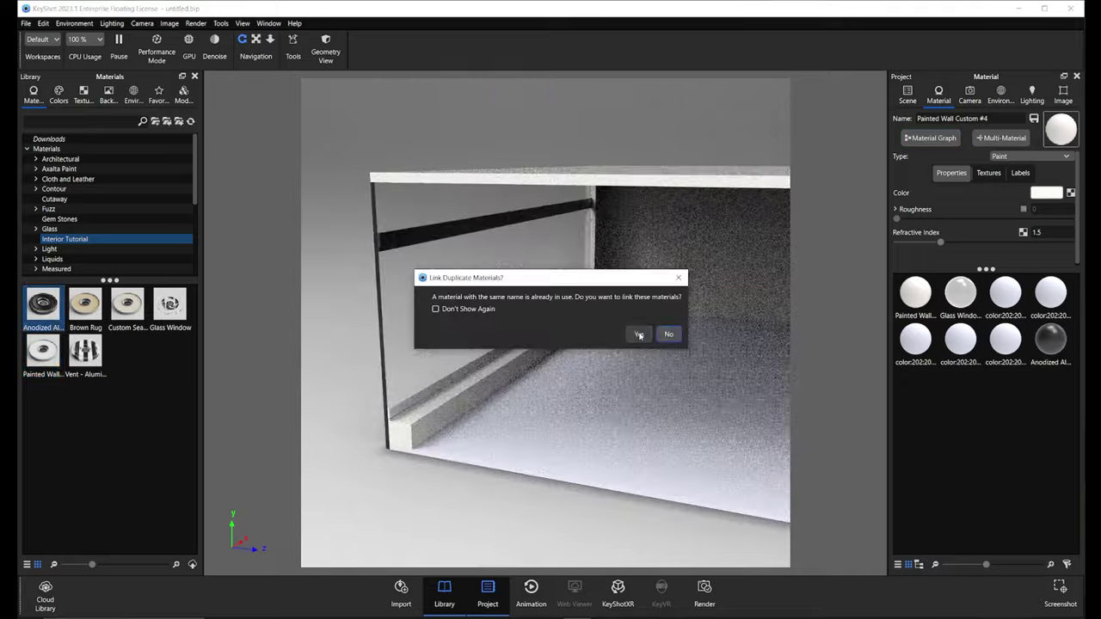
{"action": "left_click", "coordinate": [634, 332]}
{"action": "left_click", "coordinate": [919, 135]}
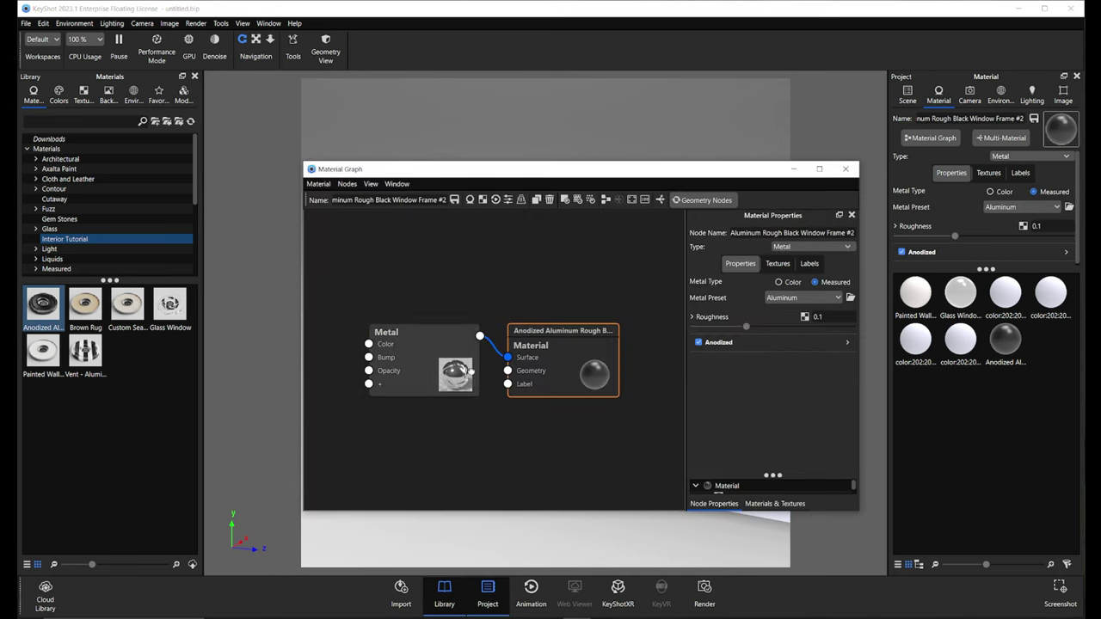
{"action": "left_click", "coordinate": [847, 170]}
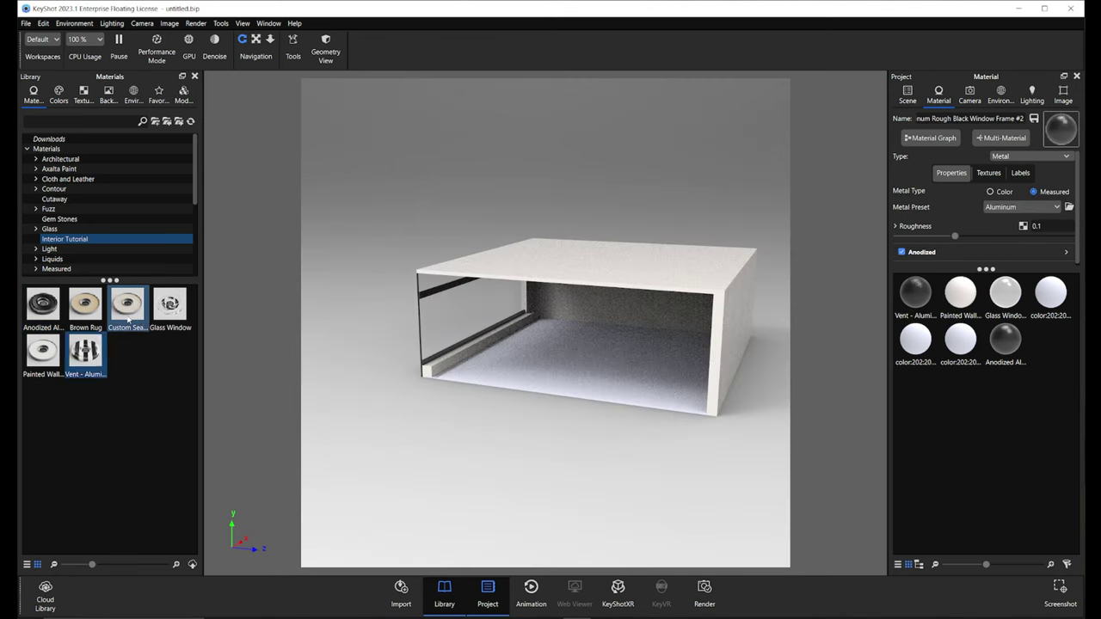
- Apply the Custom Seamless Parque Floor material to the room's floor and check the herringbone pattern from inside
{"action": "left_click_drag", "start_coordinate": [128, 302], "coordinate": [583, 450]}
{"action": "scroll", "coordinate": [596, 343], "scroll_direction": "up", "scroll_amount": 10}
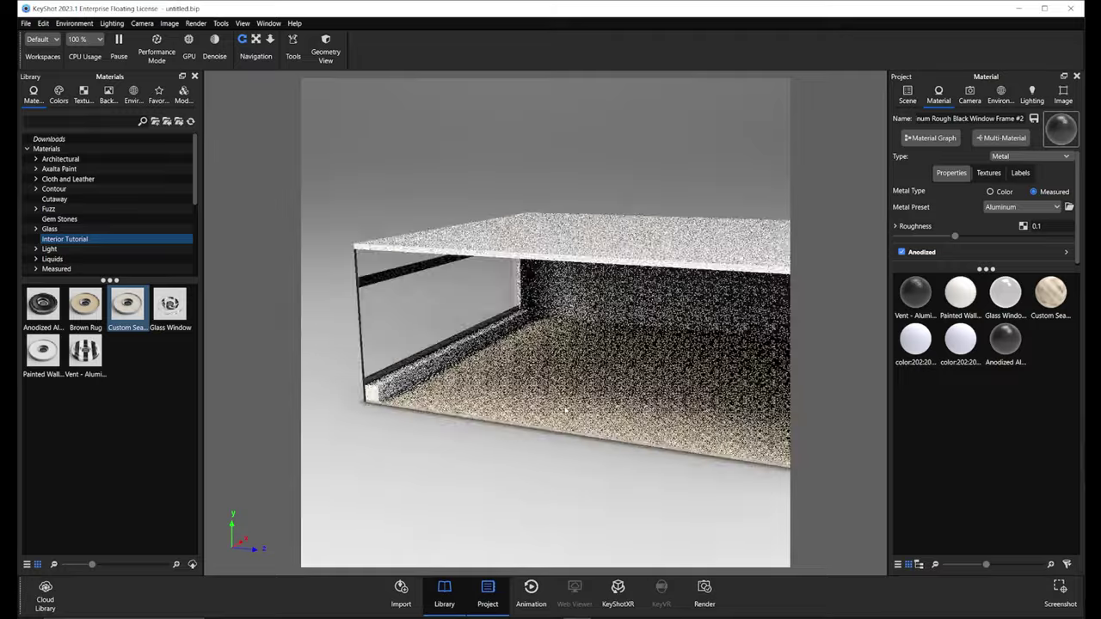
{"action": "left_click_drag", "start_coordinate": [521, 305], "coordinate": [527, 288]}
{"action": "left_click_drag", "start_coordinate": [563, 425], "coordinate": [607, 438]}
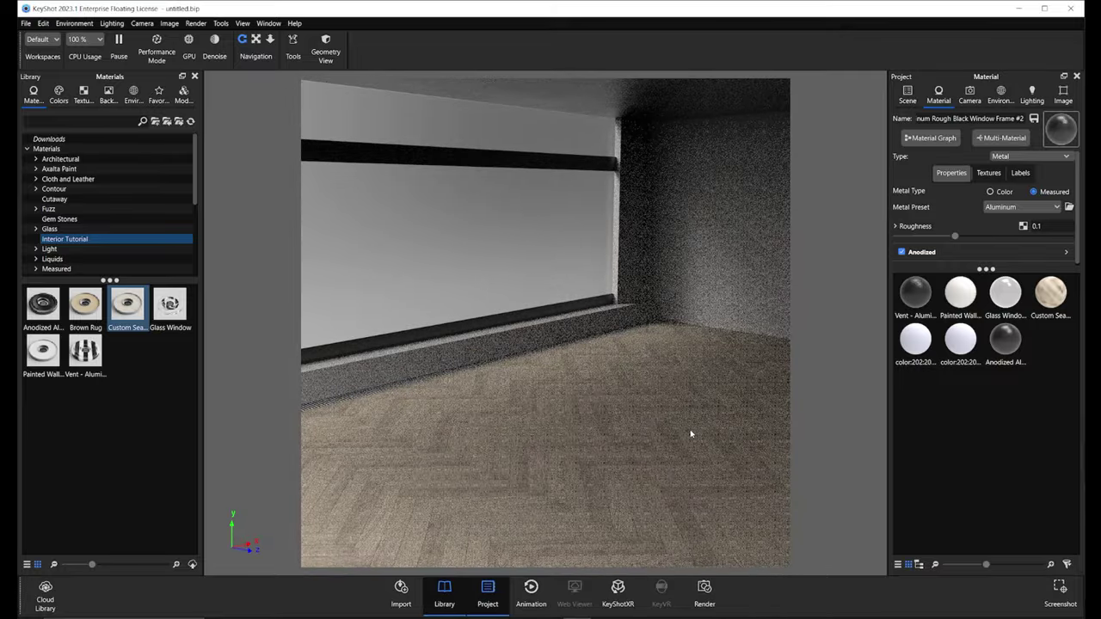
- Inspect the Custom Seamless Parque Floor material graph, including its Plastic, Color Adjust and wood parquet Texture Map nodes
{"action": "double_click", "coordinate": [690, 433]}
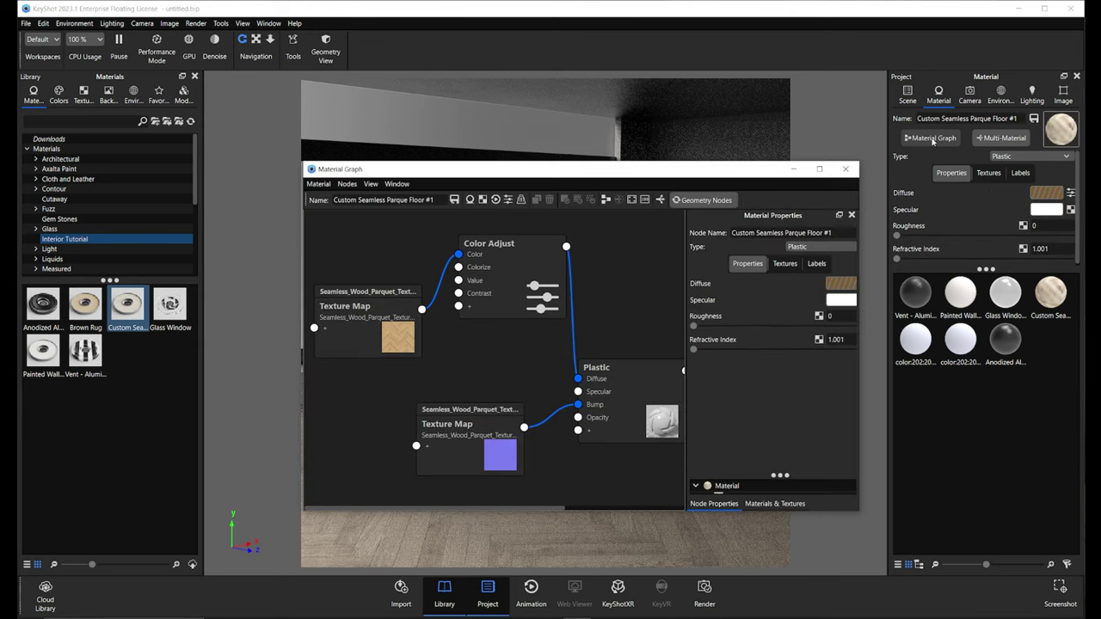
{"action": "left_click", "coordinate": [550, 395]}
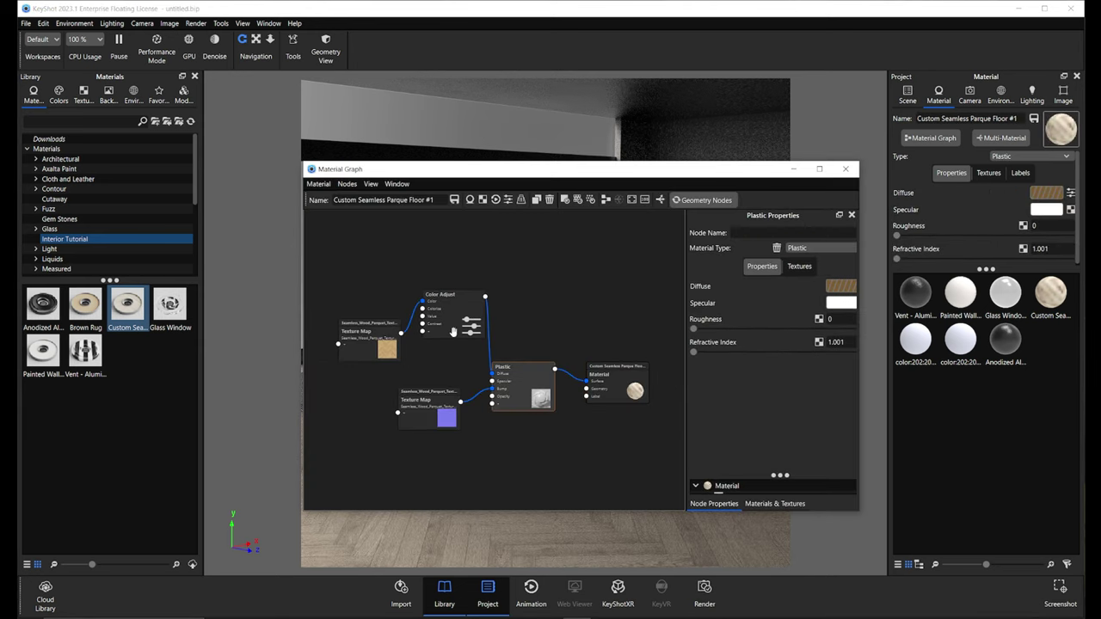
{"action": "left_click", "coordinate": [445, 330]}
{"action": "left_click", "coordinate": [358, 356]}
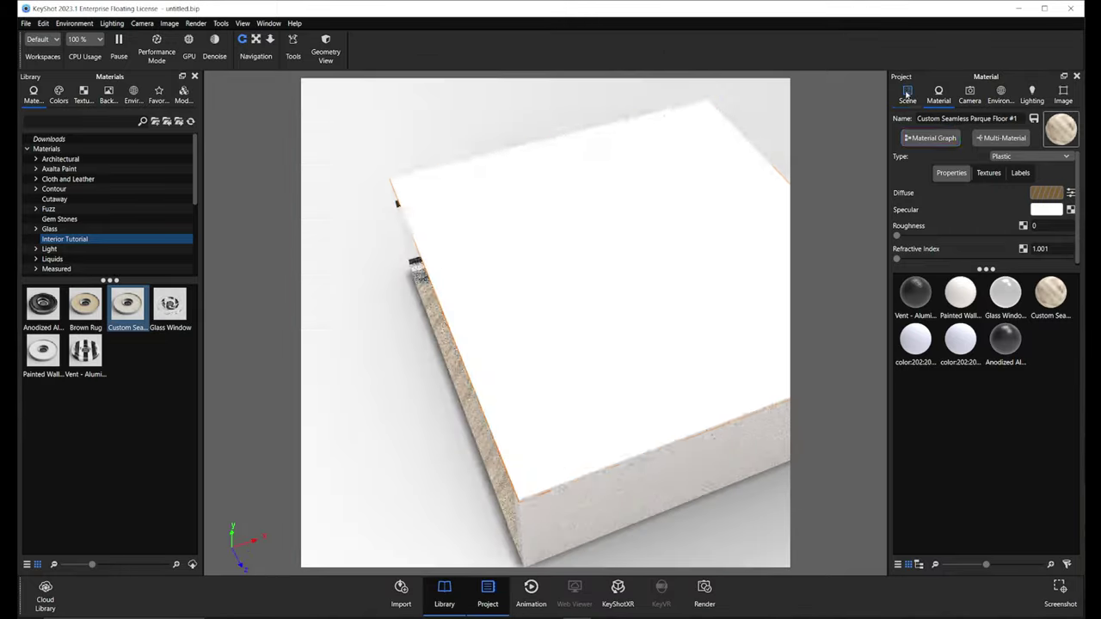
- Hide the roof part of the Room Model and view the parquet floor from above
{"action": "left_click", "coordinate": [511, 417]}
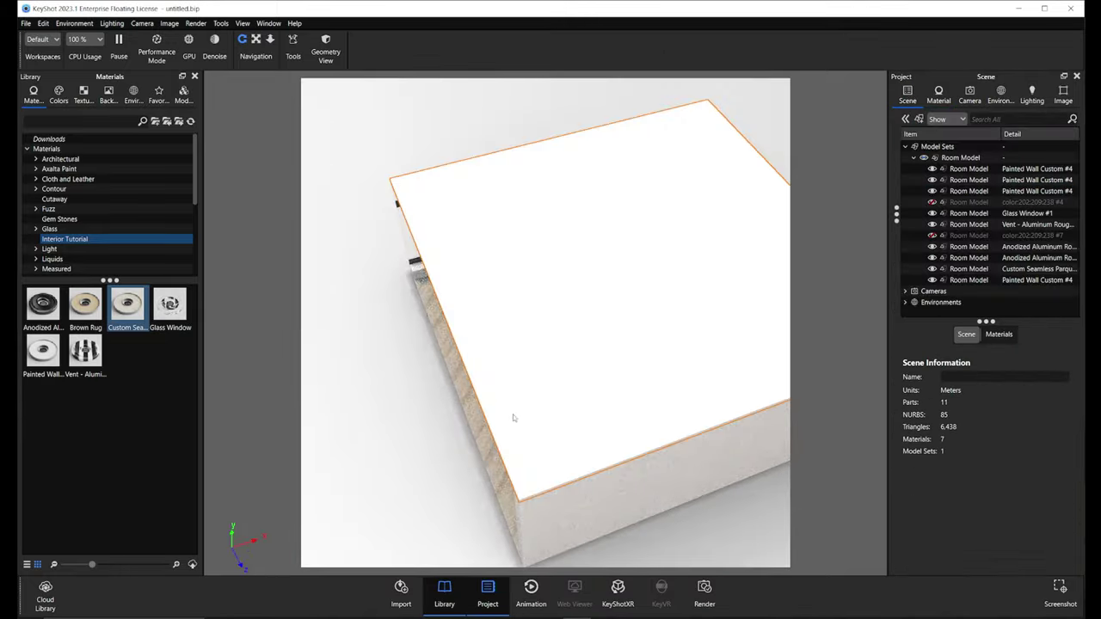
{"action": "left_click_drag", "start_coordinate": [510, 417], "coordinate": [690, 287]}
{"action": "scroll", "coordinate": [624, 367], "scroll_direction": "down", "scroll_amount": 5}
{"action": "left_click_drag", "start_coordinate": [625, 367], "coordinate": [550, 430]}
{"action": "scroll", "coordinate": [550, 430], "scroll_direction": "up", "scroll_amount": 8}
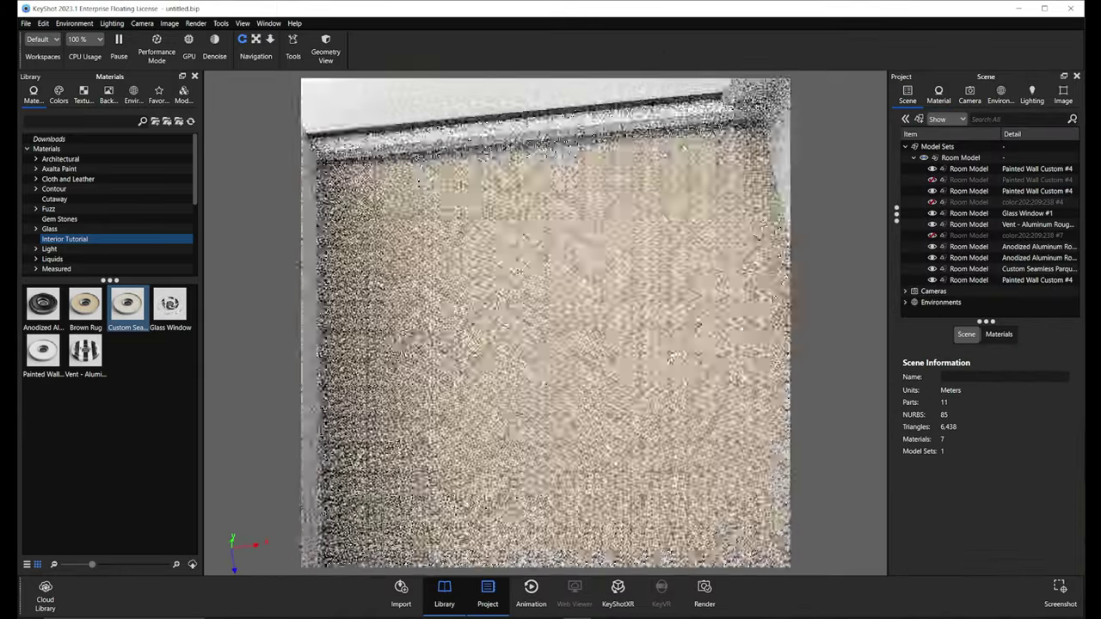
{"action": "left_click_drag", "start_coordinate": [447, 447], "coordinate": [492, 335]}
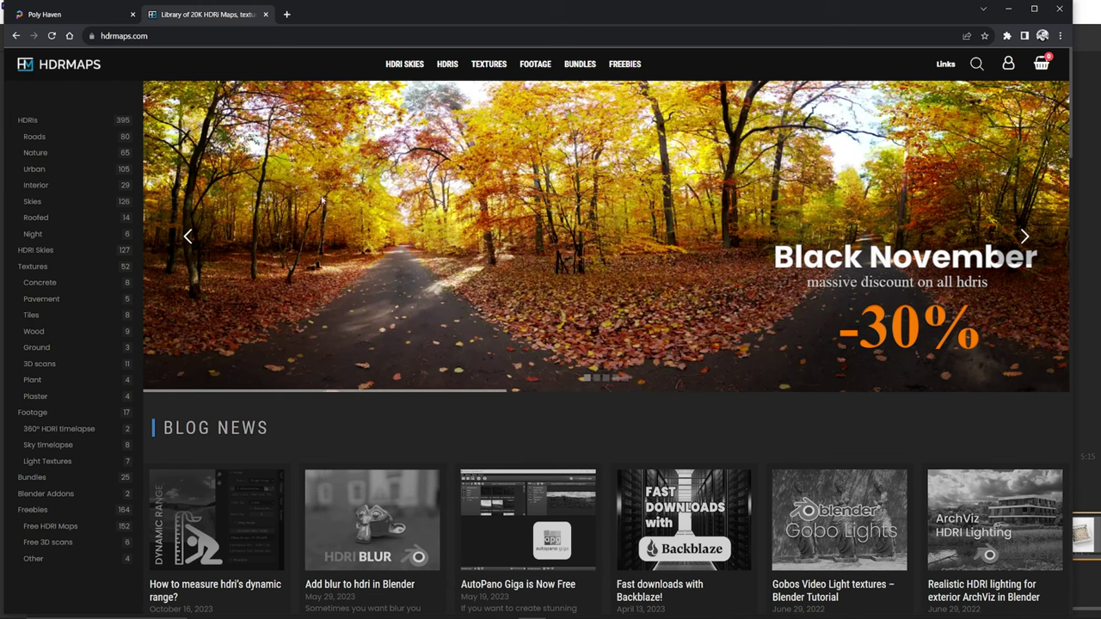
- In the browser, browse the free HDRI maps on HDRMAPS and preview the Mountain View map
{"action": "left_click", "coordinate": [630, 93]}
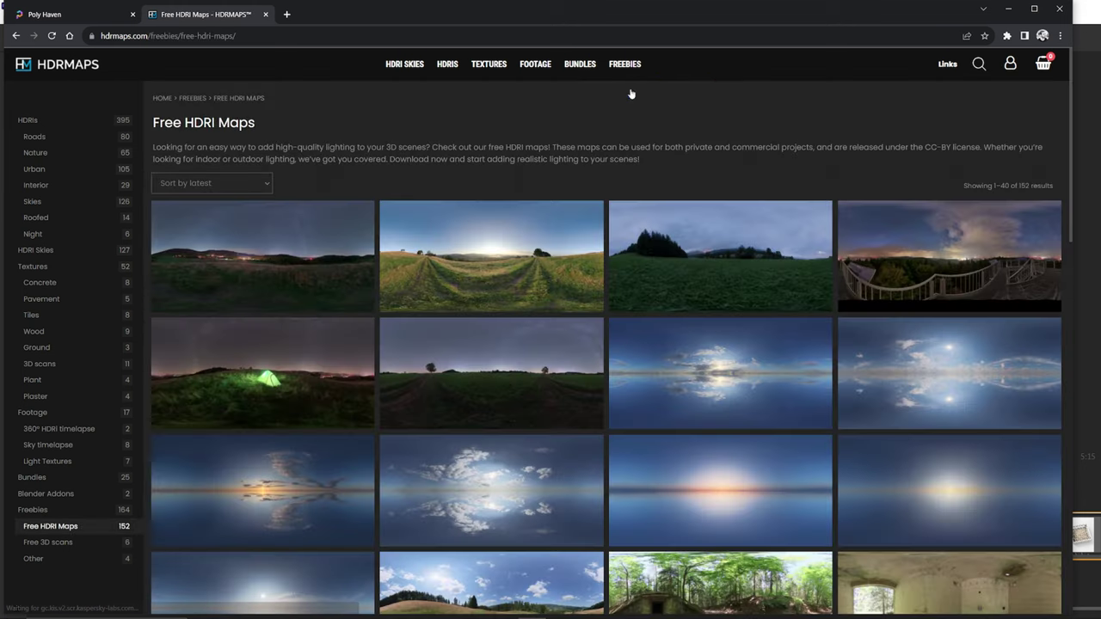
{"action": "scroll", "coordinate": [733, 274], "scroll_direction": "down", "scroll_amount": 2}
{"action": "scroll", "coordinate": [733, 274], "scroll_direction": "down", "scroll_amount": 8}
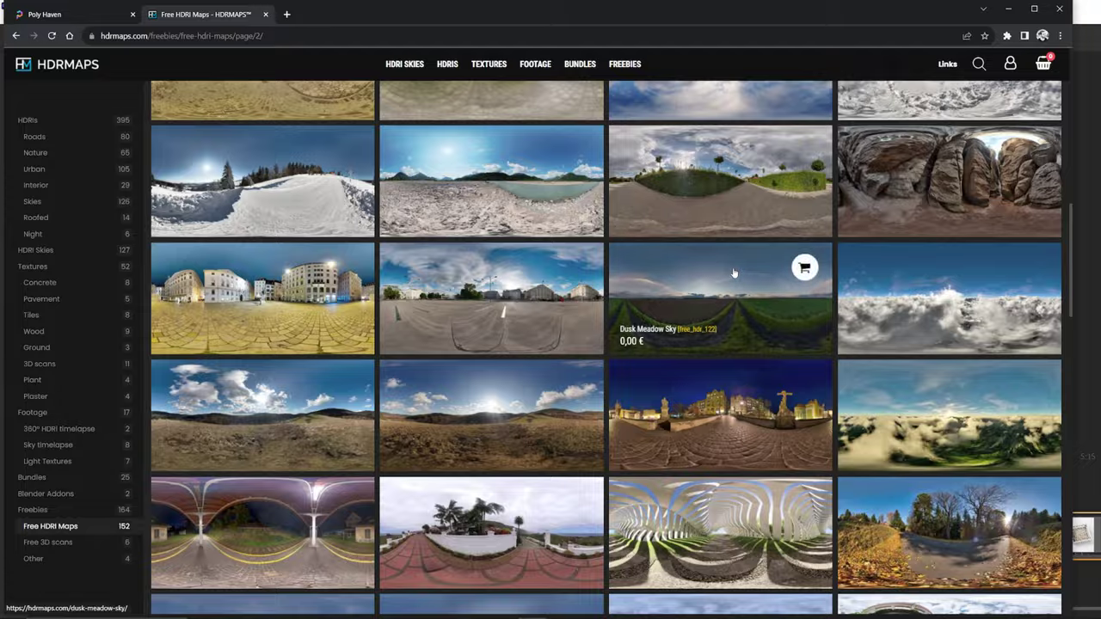
{"action": "scroll", "coordinate": [905, 315], "scroll_direction": "down", "scroll_amount": 6}
{"action": "scroll", "coordinate": [905, 315], "scroll_direction": "down", "scroll_amount": 1}
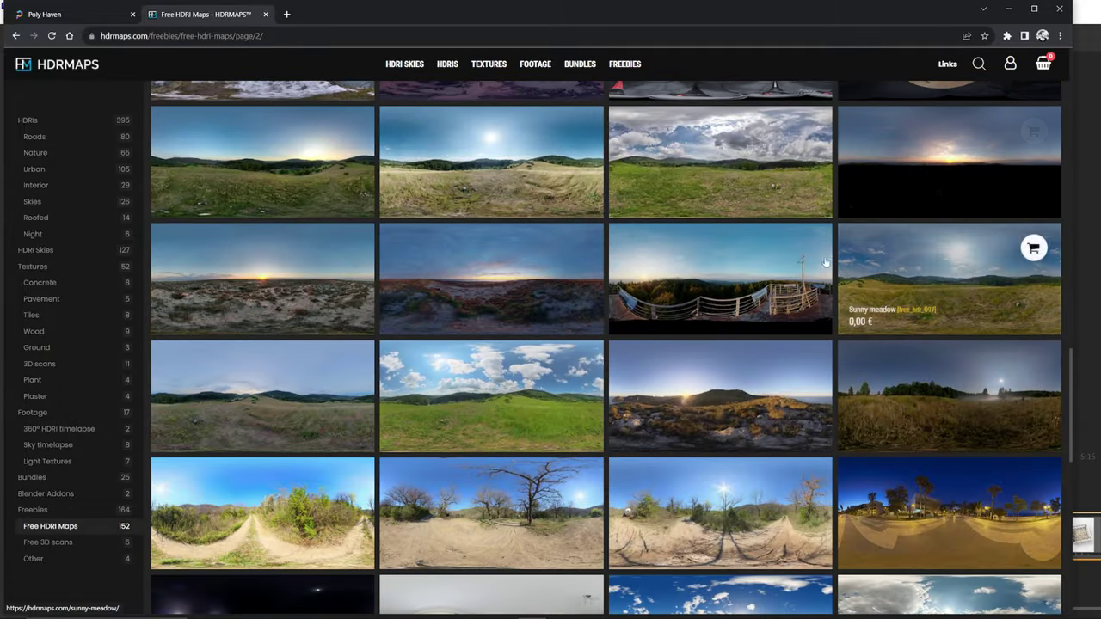
{"action": "left_click", "coordinate": [758, 189]}
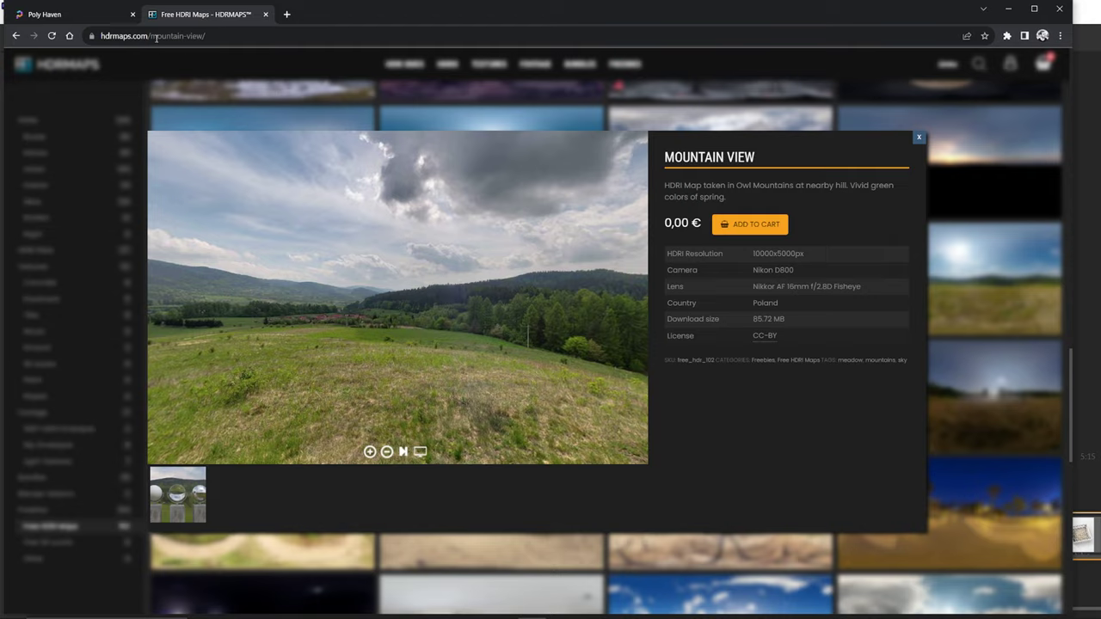
- Switch to the Poly Haven site and browse its full HDRI collection
{"action": "left_click", "coordinate": [57, 15]}
{"action": "scroll", "coordinate": [422, 253], "scroll_direction": "down", "scroll_amount": 5}
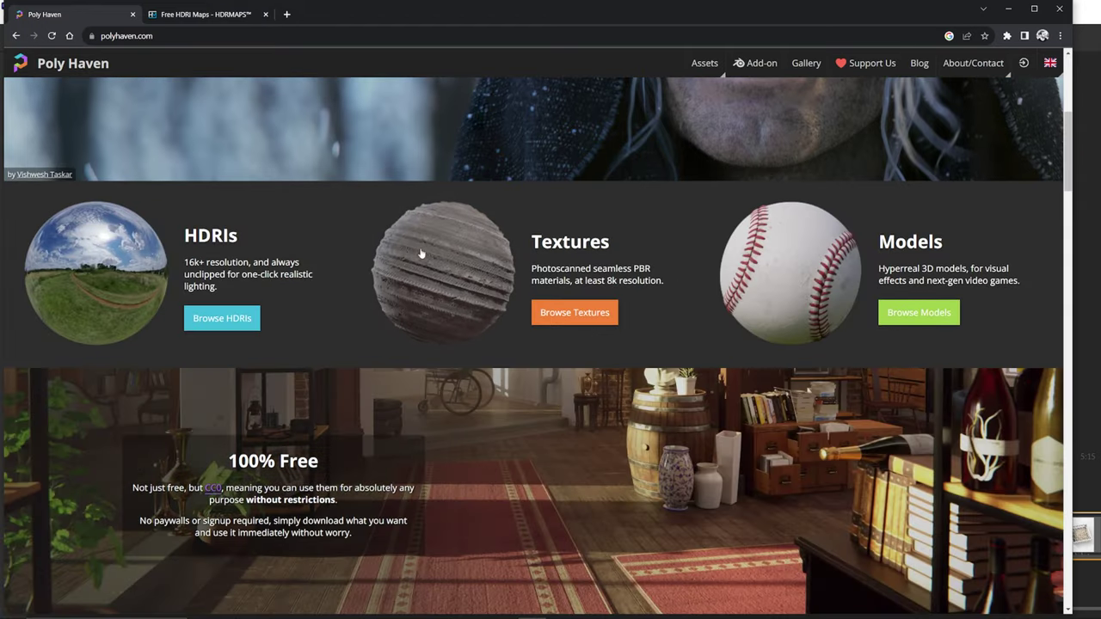
{"action": "left_click", "coordinate": [222, 318]}
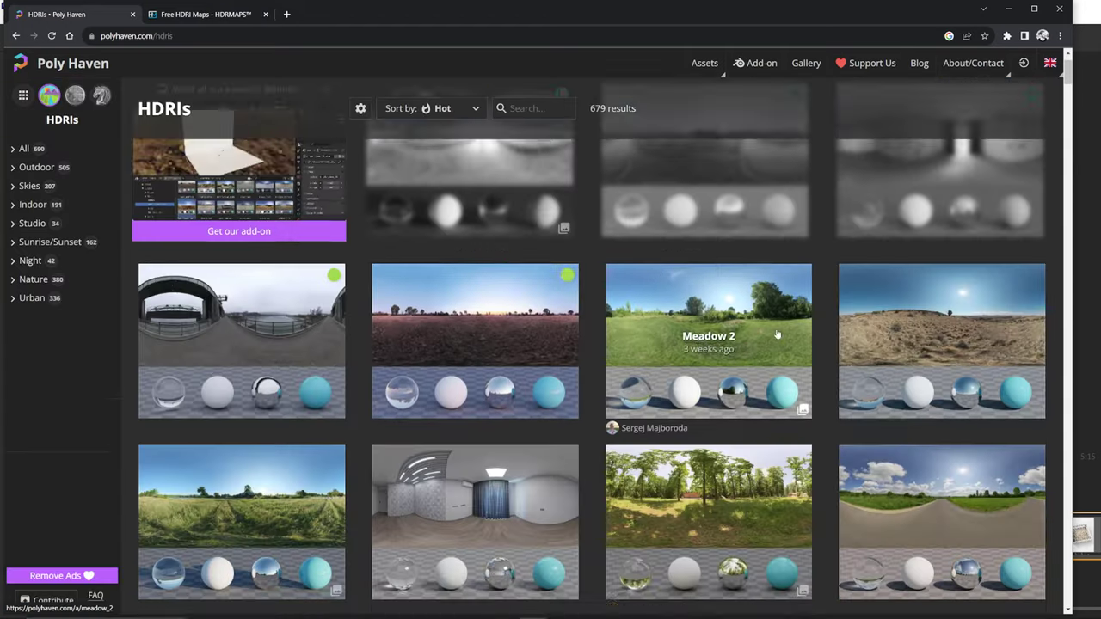
{"action": "scroll", "coordinate": [904, 342], "scroll_direction": "down", "scroll_amount": 3}
{"action": "scroll", "coordinate": [905, 341], "scroll_direction": "down", "scroll_amount": 10}
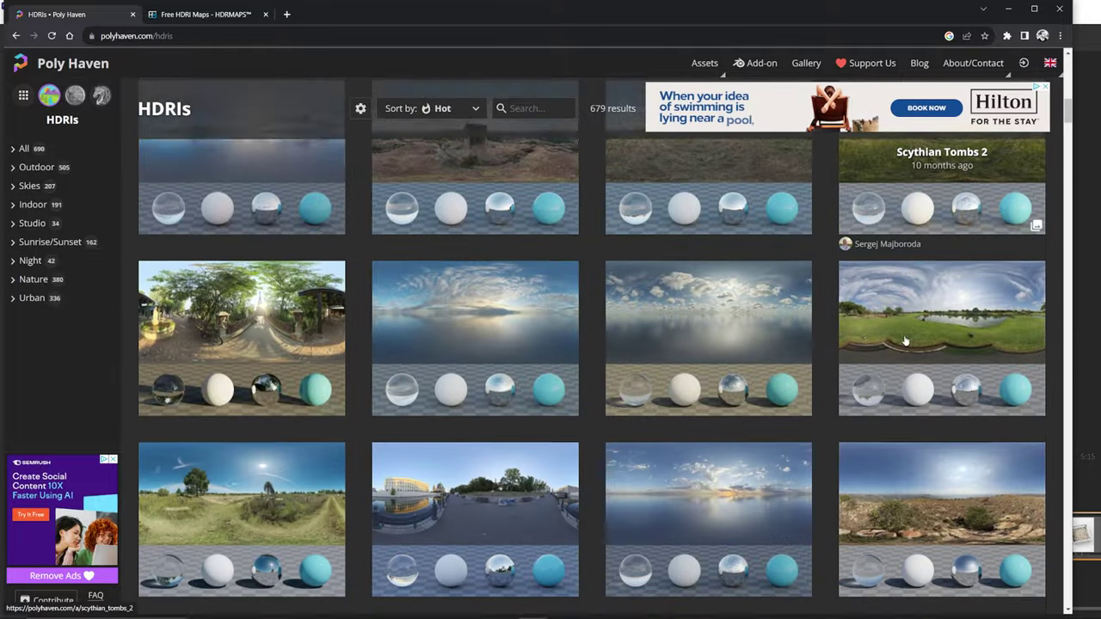
{"action": "scroll", "coordinate": [905, 341], "scroll_direction": "down", "scroll_amount": 2}
{"action": "scroll", "coordinate": [905, 342], "scroll_direction": "down", "scroll_amount": 3}
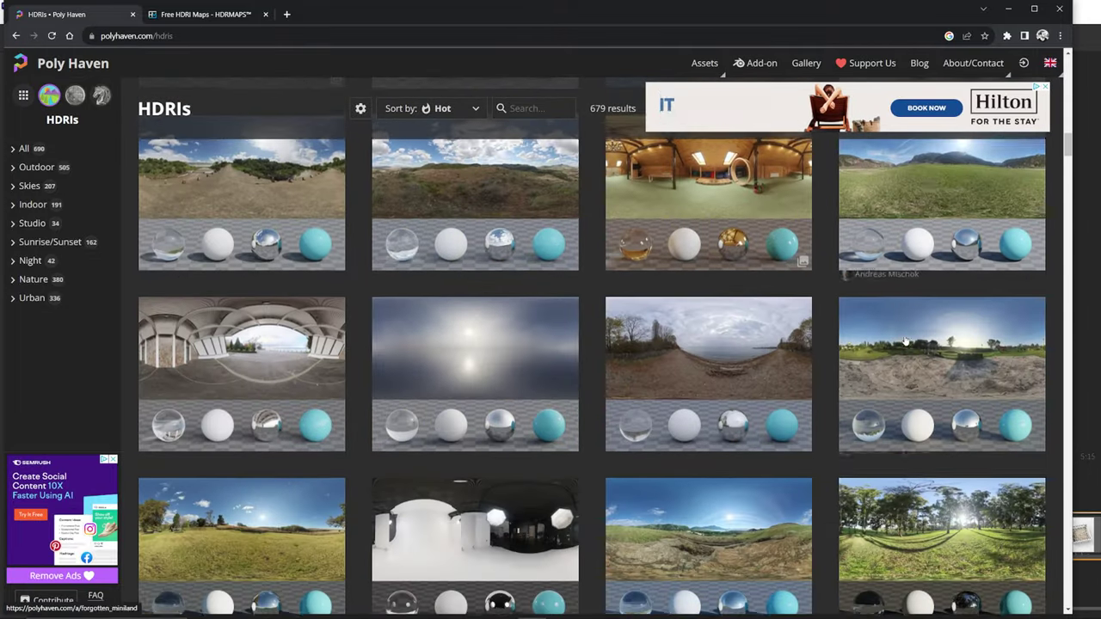
- Look through Poly Haven's Skies, Outdoor and Indoor HDRI categories
{"action": "left_click", "coordinate": [31, 187]}
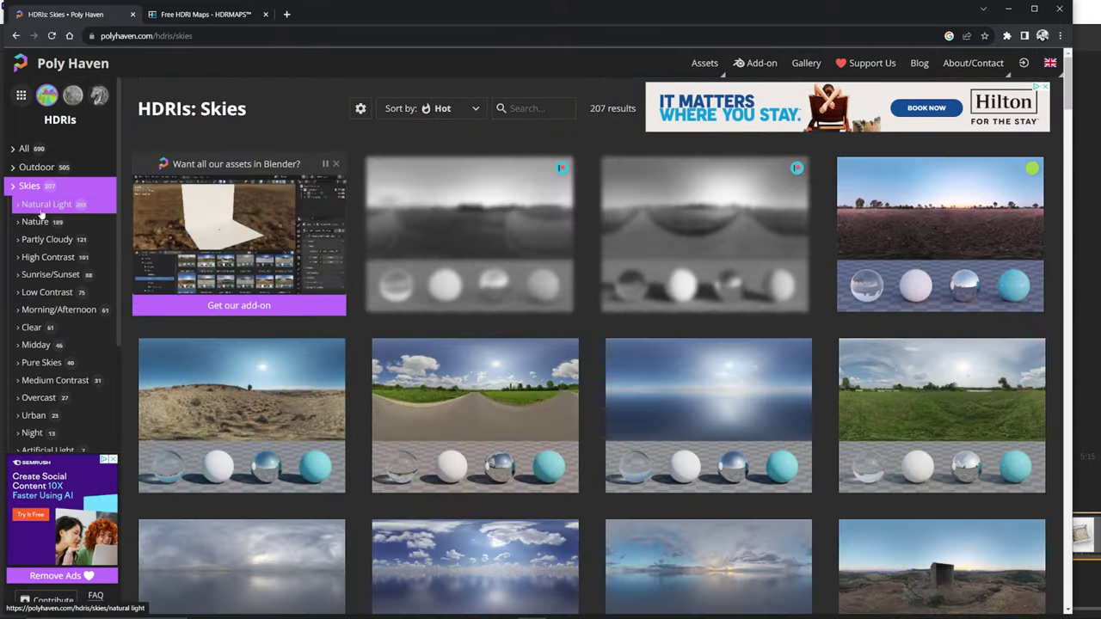
{"action": "left_click", "coordinate": [37, 167]}
{"action": "scroll", "coordinate": [49, 325], "scroll_direction": "down", "scroll_amount": 2}
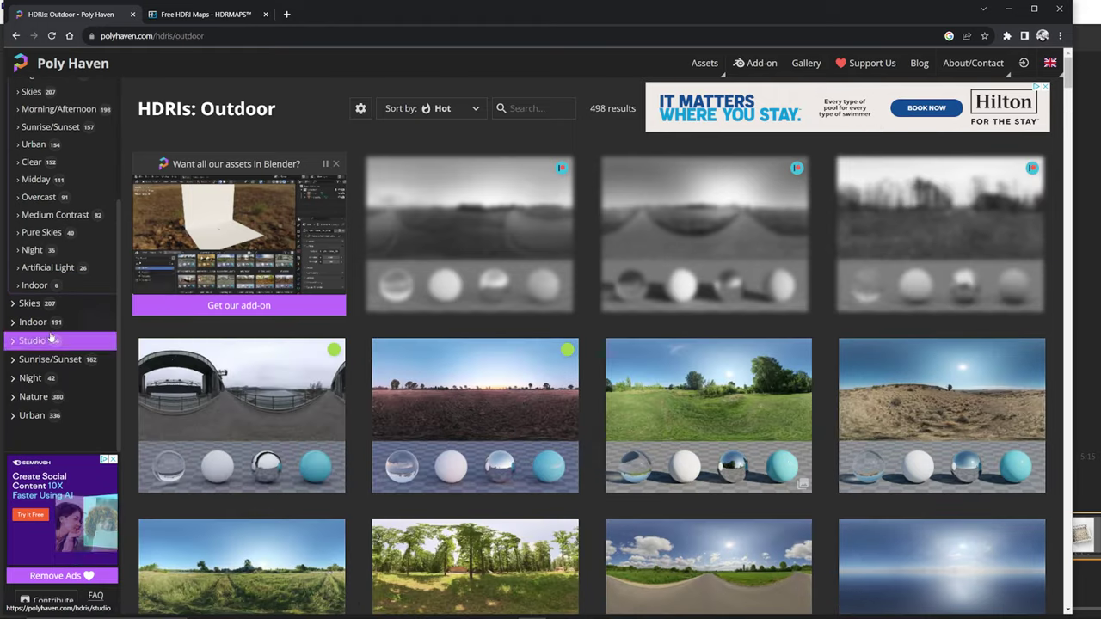
{"action": "left_click", "coordinate": [32, 322]}
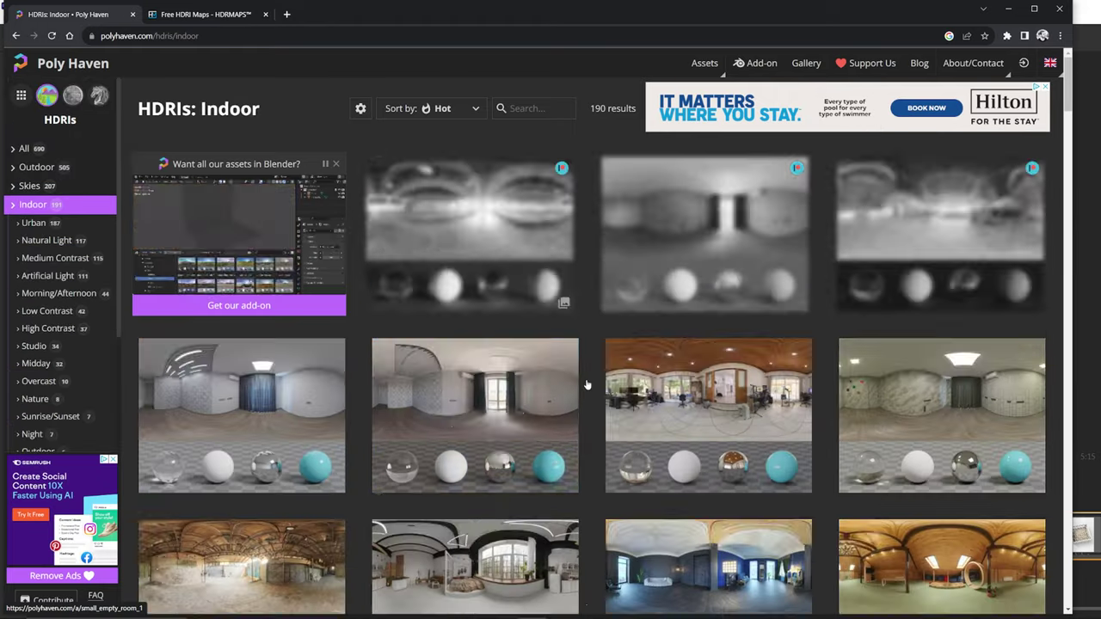
{"action": "scroll", "coordinate": [278, 335], "scroll_direction": "down", "scroll_amount": 10}
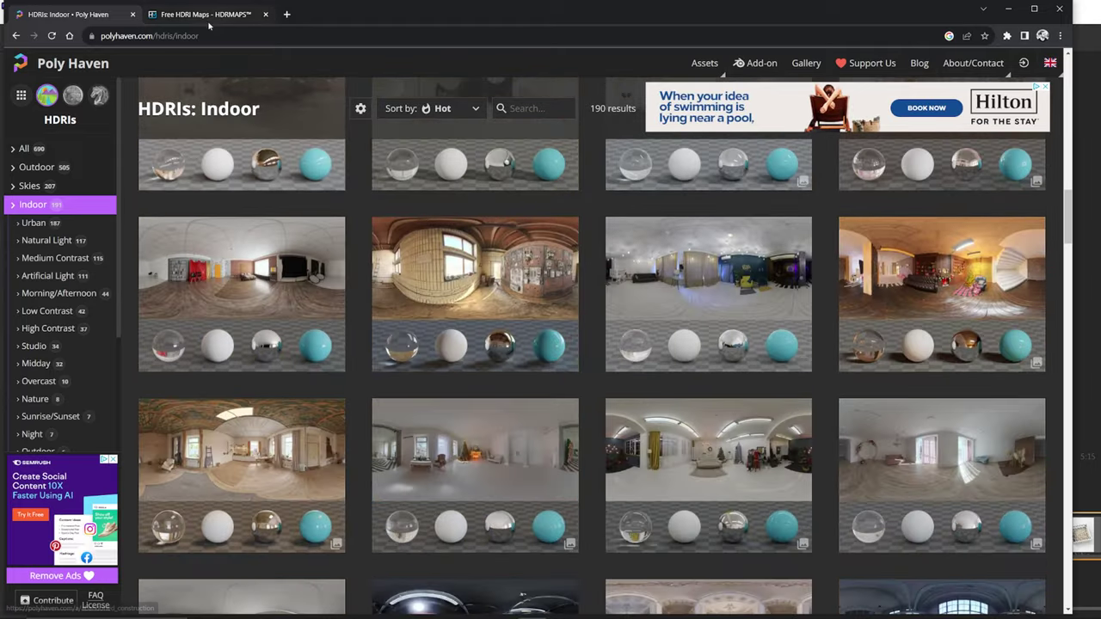
- Return to HDRMAPS, close the Mountain View preview and add the free Egg Mountain at Afternoon HDRI to the cart
{"action": "key", "text": "ctrl+Tab"}
{"action": "left_click", "coordinate": [919, 137]}
{"action": "scroll", "coordinate": [940, 312], "scroll_direction": "up", "scroll_amount": 3}
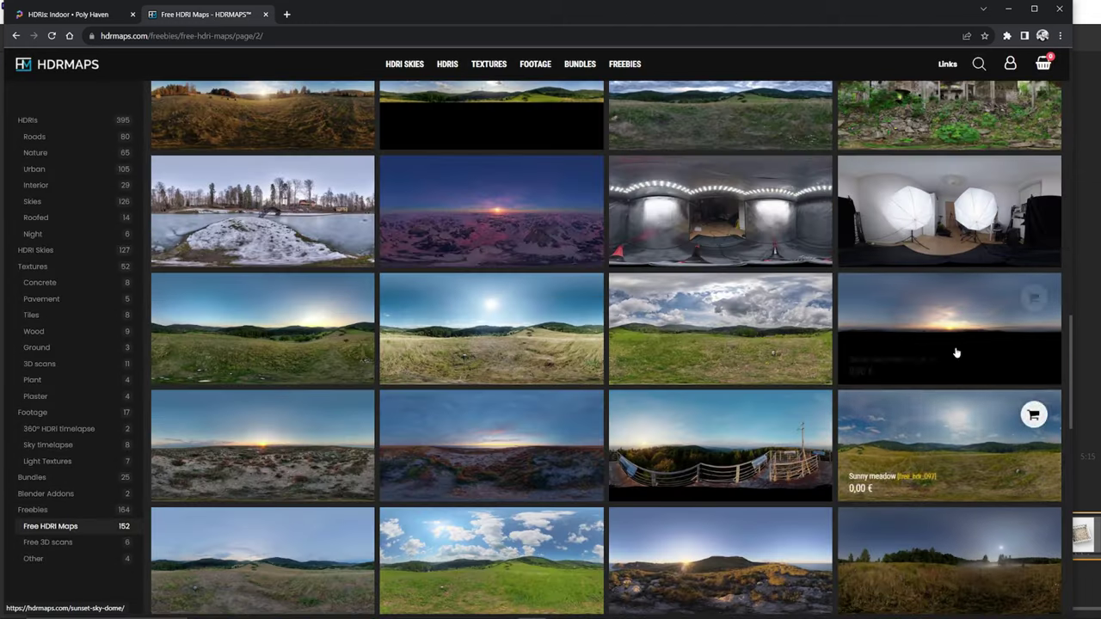
{"action": "left_click", "coordinate": [458, 563]}
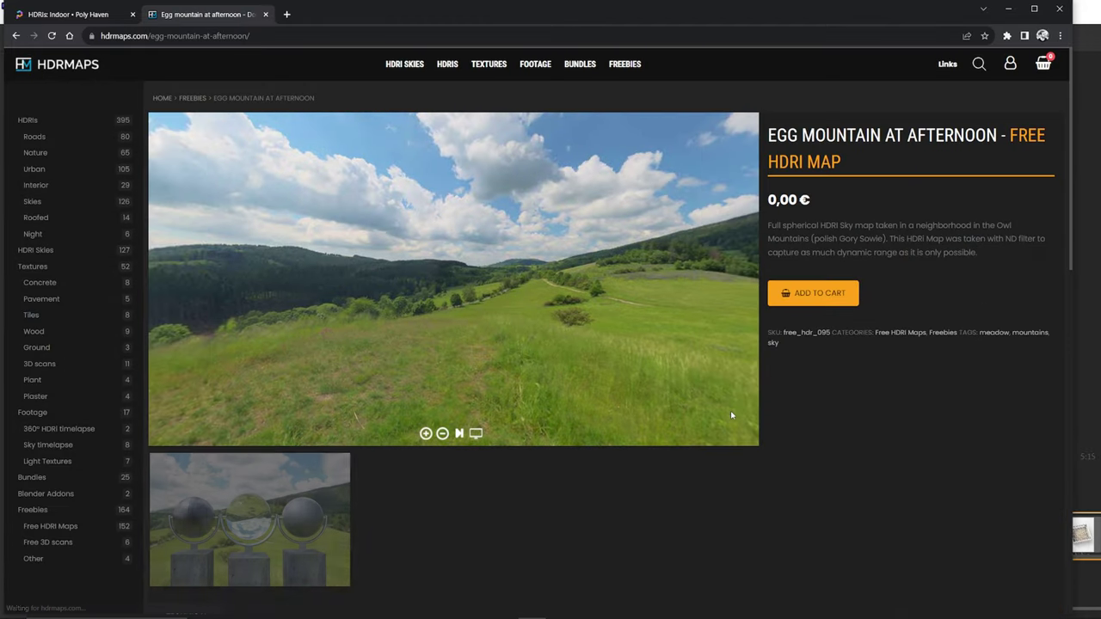
{"action": "left_click", "coordinate": [817, 296]}
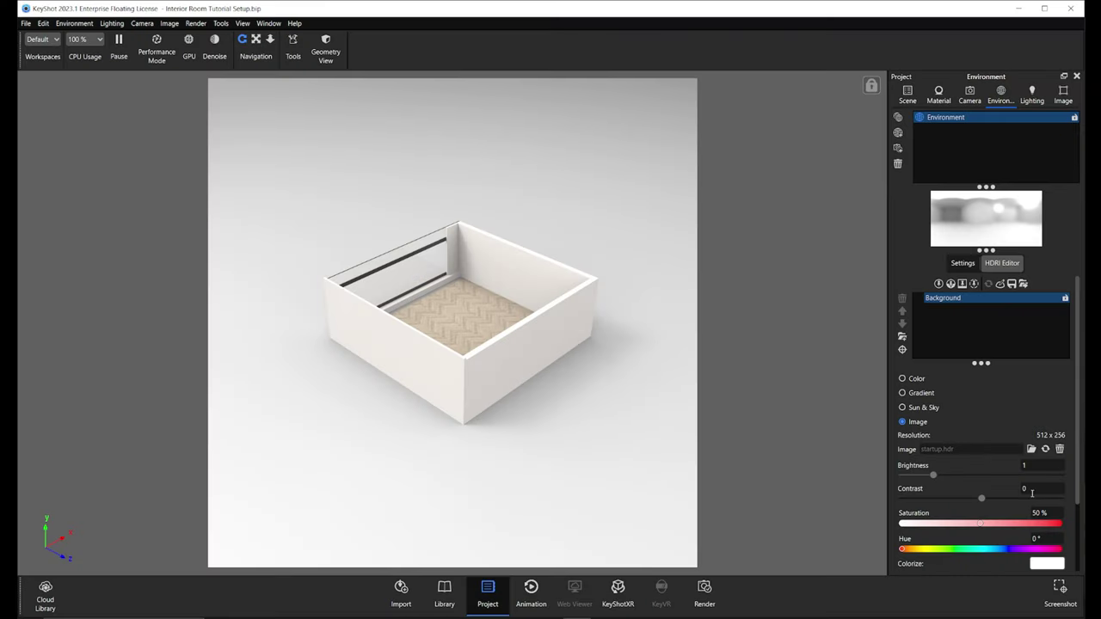
- In KeyShot, load 095_hdrmaps_com_free.exr as the environment's background image and set the view inside the room facing the window
{"action": "left_click_drag", "start_coordinate": [1100, 404], "coordinate": [953, 449]}
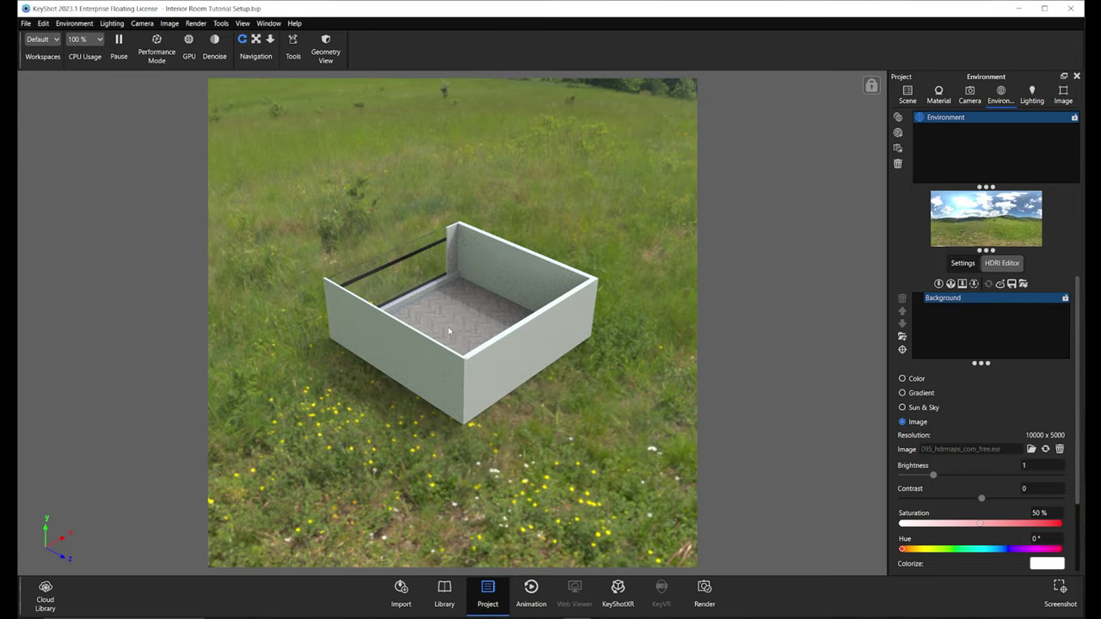
{"action": "left_click", "coordinate": [968, 93]}
{"action": "left_click", "coordinate": [907, 92]}
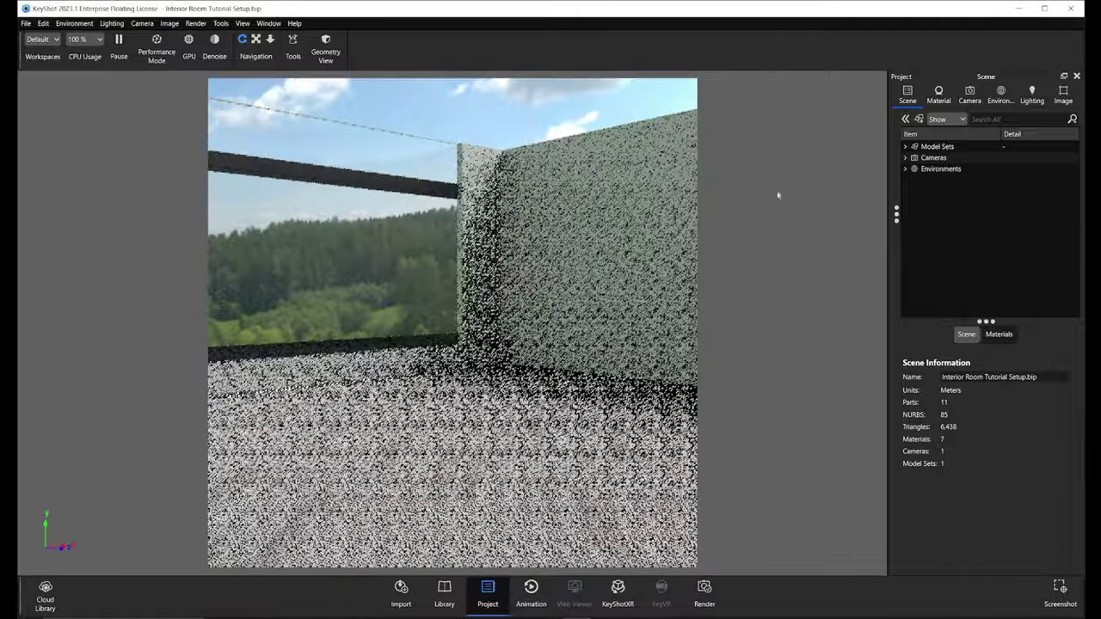
- Rotate the HDRI environment until the village valley shows through the window, trying another environment size and undoing it
{"action": "left_click", "coordinate": [1000, 93]}
{"action": "left_click", "coordinate": [962, 262]}
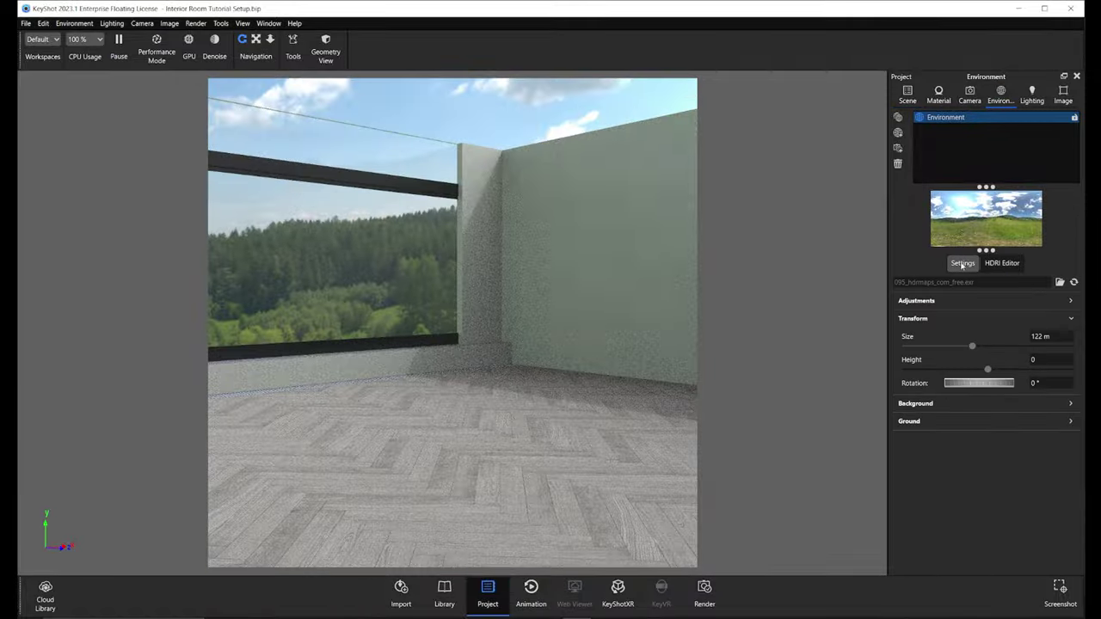
{"action": "mouse_move", "coordinate": [980, 383]}
{"action": "left_mouse_down"}
{"action": "mouse_move", "coordinate": [965, 385]}
{"action": "mouse_move", "coordinate": [978, 384]}
{"action": "left_mouse_up"}
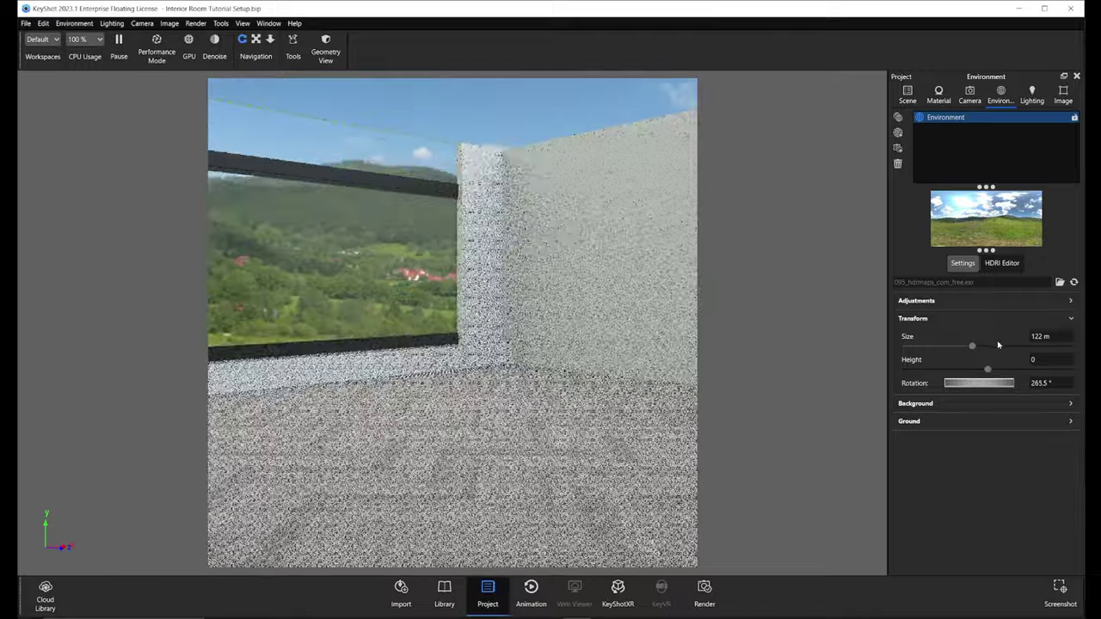
{"action": "left_click_drag", "start_coordinate": [972, 345], "coordinate": [945, 346]}
{"action": "key", "text": "ctrl+z"}
{"action": "mouse_move", "coordinate": [986, 386]}
{"action": "left_mouse_down"}
{"action": "mouse_move", "coordinate": [959, 386]}
{"action": "mouse_move", "coordinate": [998, 391]}
{"action": "left_mouse_up"}
- Show the roof part of the Room Model again and adjust the interior view
{"action": "left_click", "coordinate": [907, 93]}
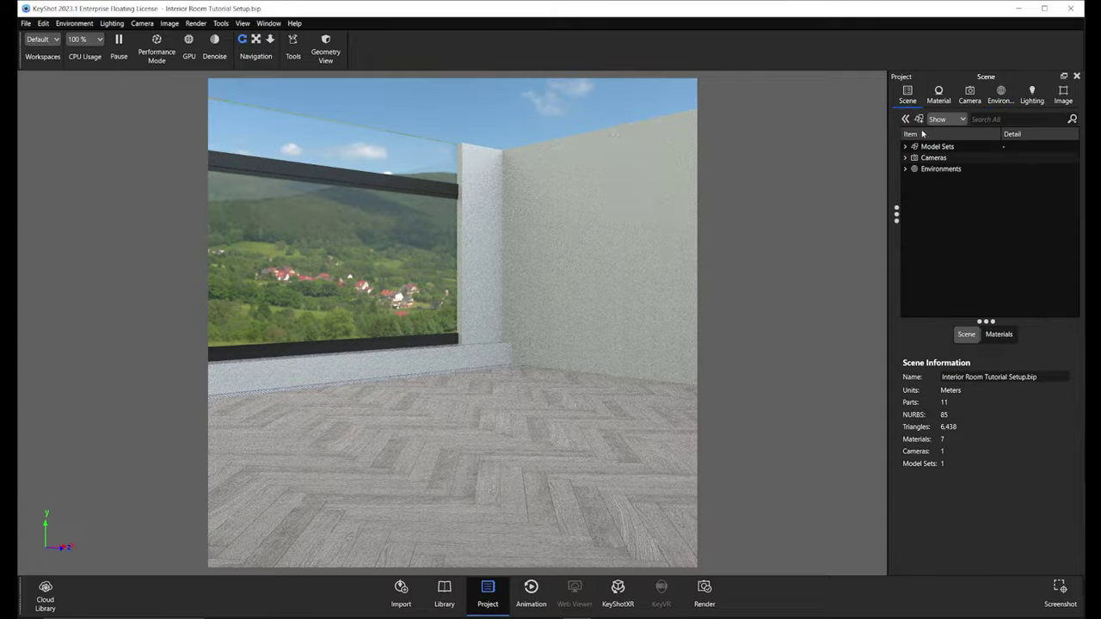
{"action": "left_click", "coordinate": [905, 147]}
{"action": "left_click", "coordinate": [904, 147]}
{"action": "left_click", "coordinate": [931, 179]}
{"action": "mouse_move", "coordinate": [459, 282]}
{"action": "left_mouse_down"}
{"action": "mouse_move", "coordinate": [459, 340]}
{"action": "mouse_move", "coordinate": [457, 260]}
{"action": "left_mouse_up"}
- Set the environment rotation to 129° so the wooded hillside faces the window, and check the room from outside
{"action": "left_click", "coordinate": [1000, 93]}
{"action": "mouse_move", "coordinate": [980, 383]}
{"action": "left_mouse_down"}
{"action": "mouse_move", "coordinate": [938, 385]}
{"action": "mouse_move", "coordinate": [964, 388]}
{"action": "left_mouse_up"}
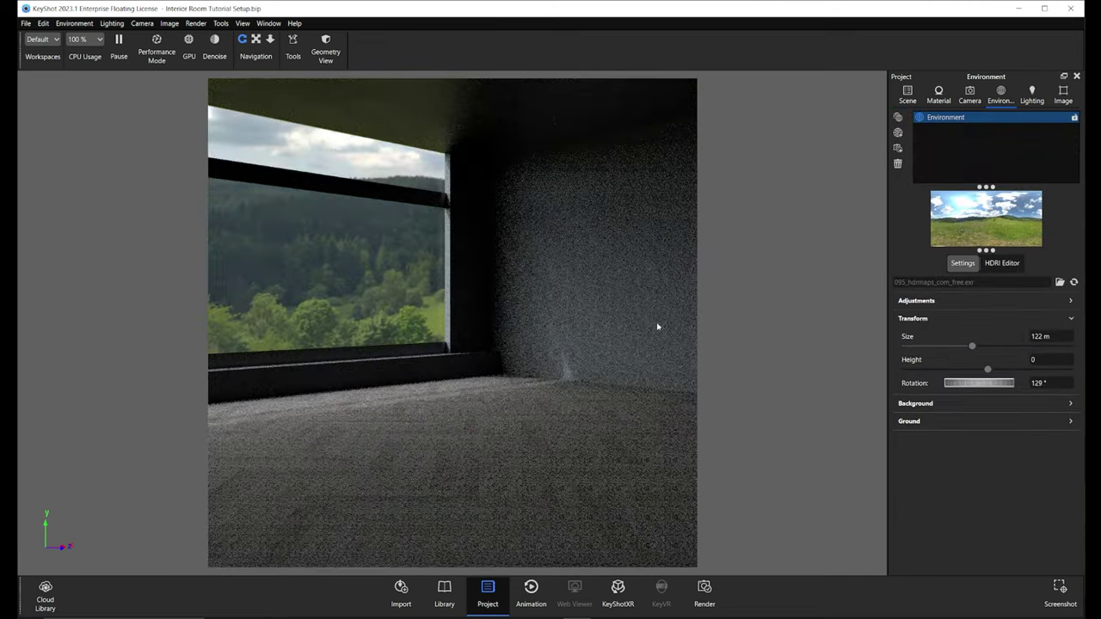
{"action": "scroll", "coordinate": [501, 315], "scroll_direction": "down", "scroll_amount": 10}
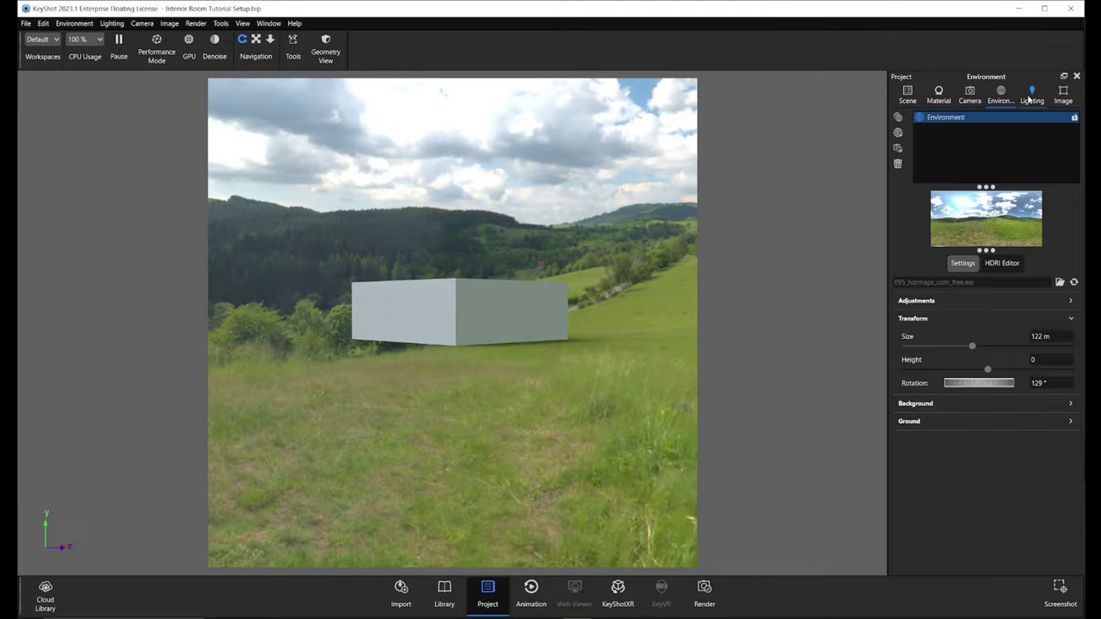
- Return the view to the room's interior and set the lighting preset to Interior
{"action": "left_click", "coordinate": [1031, 95]}
{"action": "left_click", "coordinate": [1000, 94]}
{"action": "scroll", "coordinate": [472, 289], "scroll_direction": "up", "scroll_amount": 10}
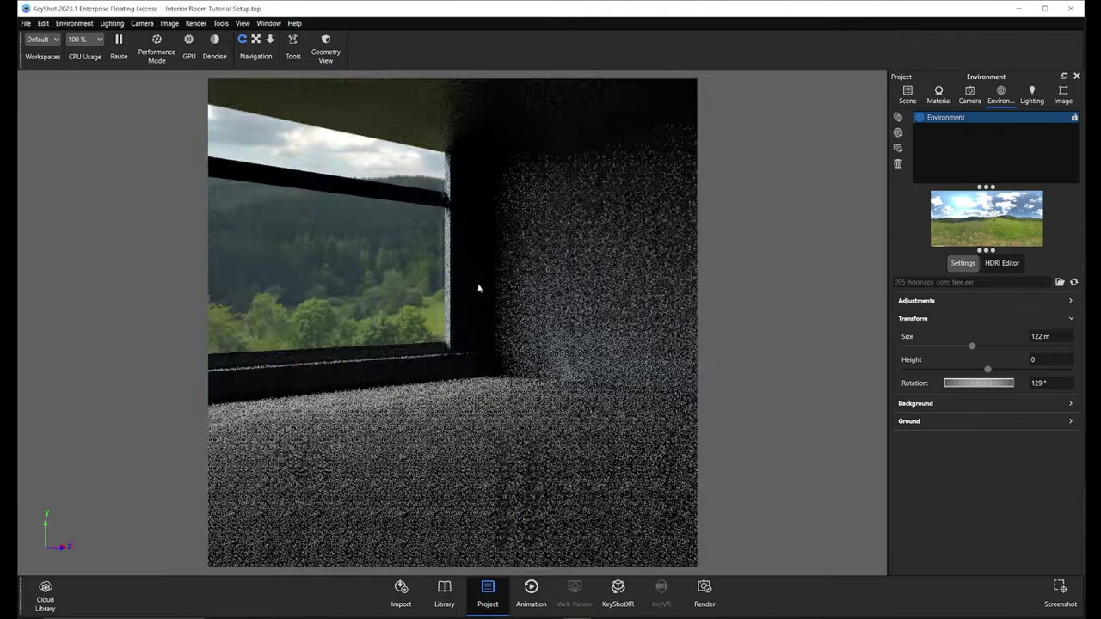
{"action": "left_click", "coordinate": [1031, 94]}
{"action": "left_click", "coordinate": [920, 179]}
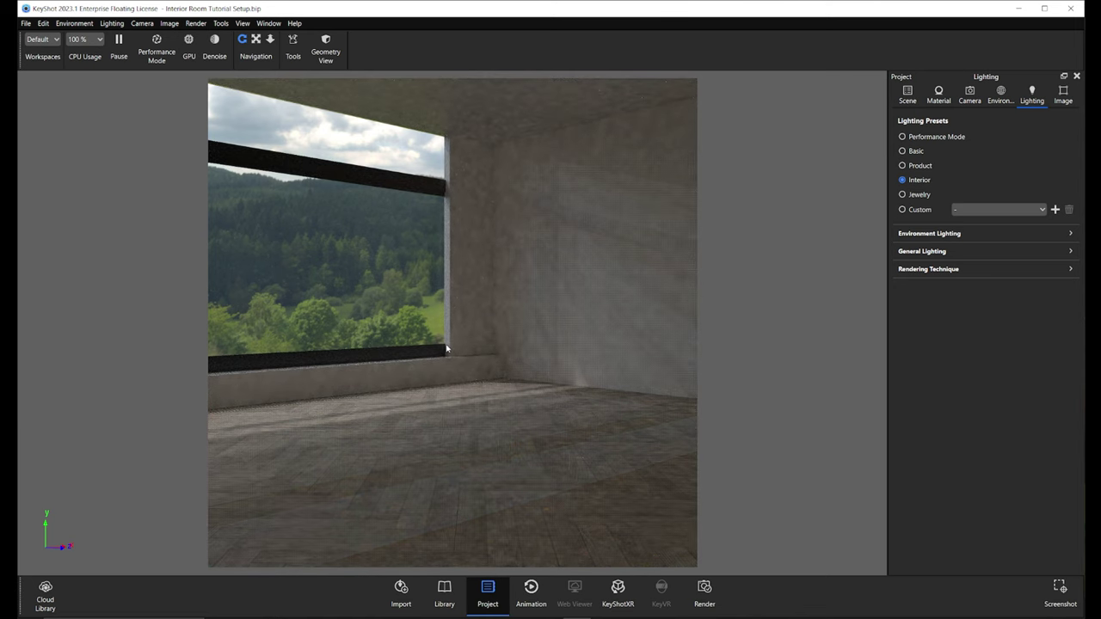
- Add a circular light pin to the environment in the HDRI Editor and set its blend mode to Blend
{"action": "left_click", "coordinate": [1000, 95]}
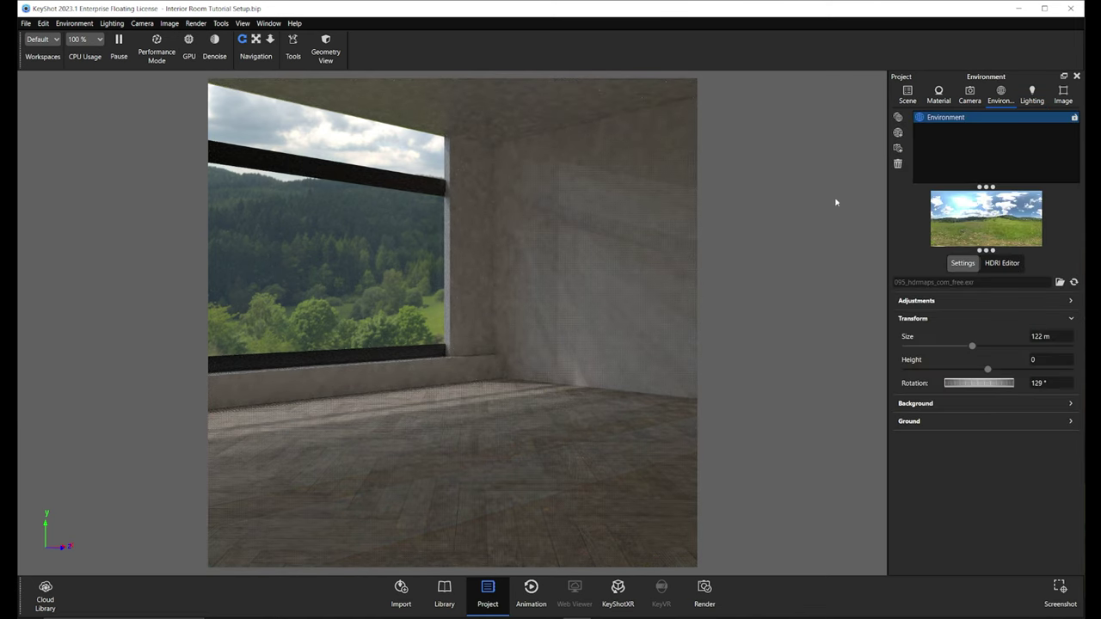
{"action": "left_click", "coordinate": [1061, 96]}
{"action": "left_click", "coordinate": [1000, 102]}
{"action": "left_click", "coordinate": [1002, 263]}
{"action": "left_click", "coordinate": [938, 285]}
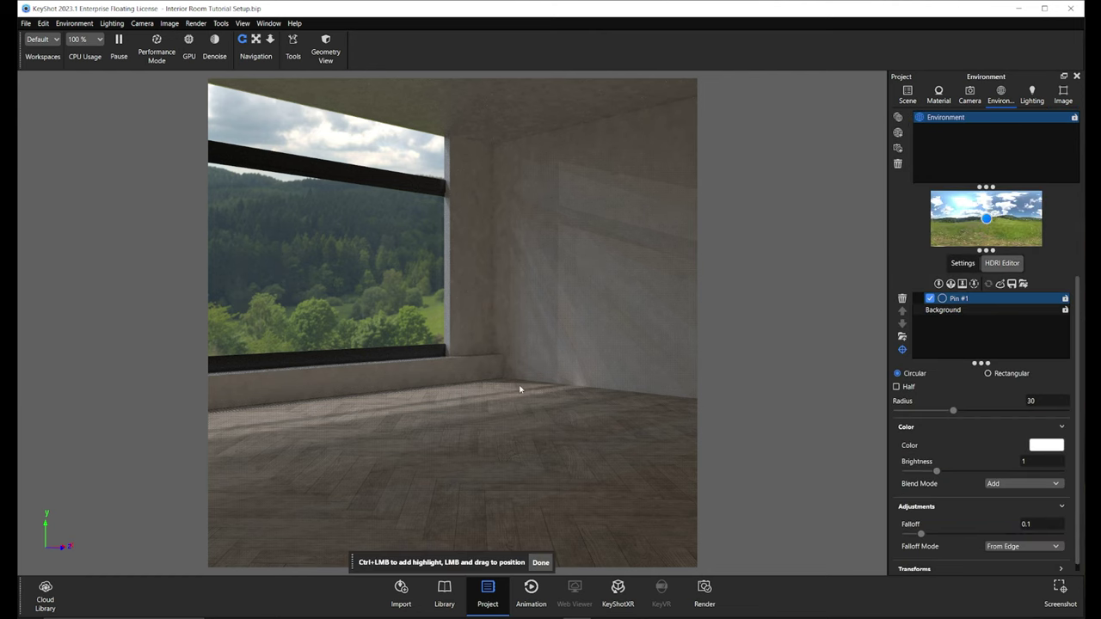
{"action": "left_click", "coordinate": [1007, 485]}
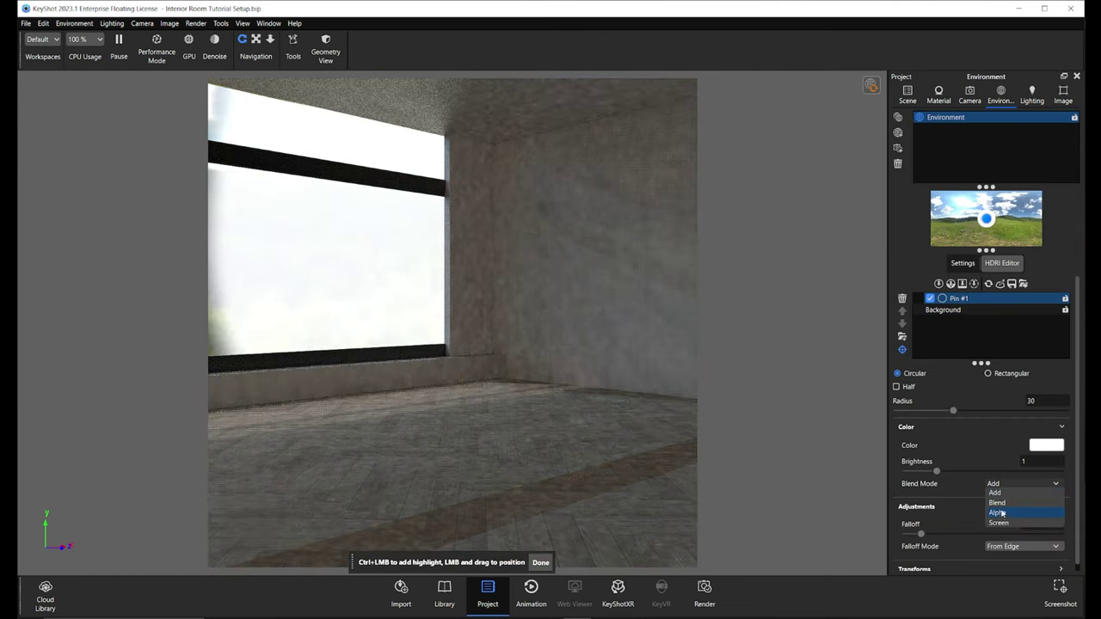
{"action": "left_click", "coordinate": [997, 502]}
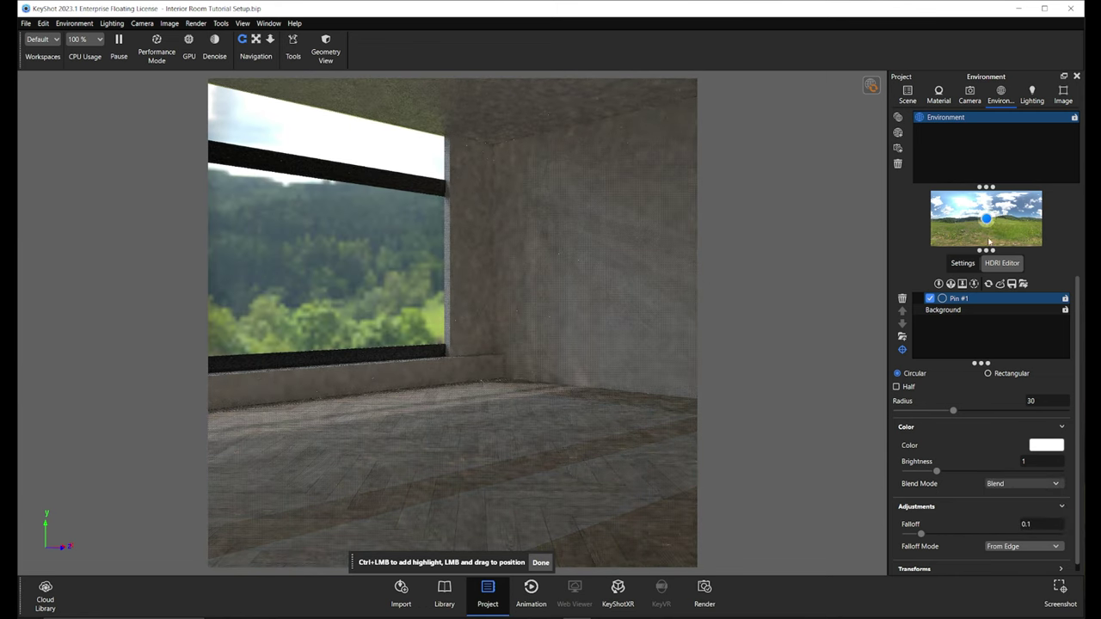
- Change the lighting preset to Basic with the room seen from outside, and set the pin's radius to 5
{"action": "scroll", "coordinate": [366, 262], "scroll_direction": "down", "scroll_amount": 10}
{"action": "left_click", "coordinate": [1028, 92]}
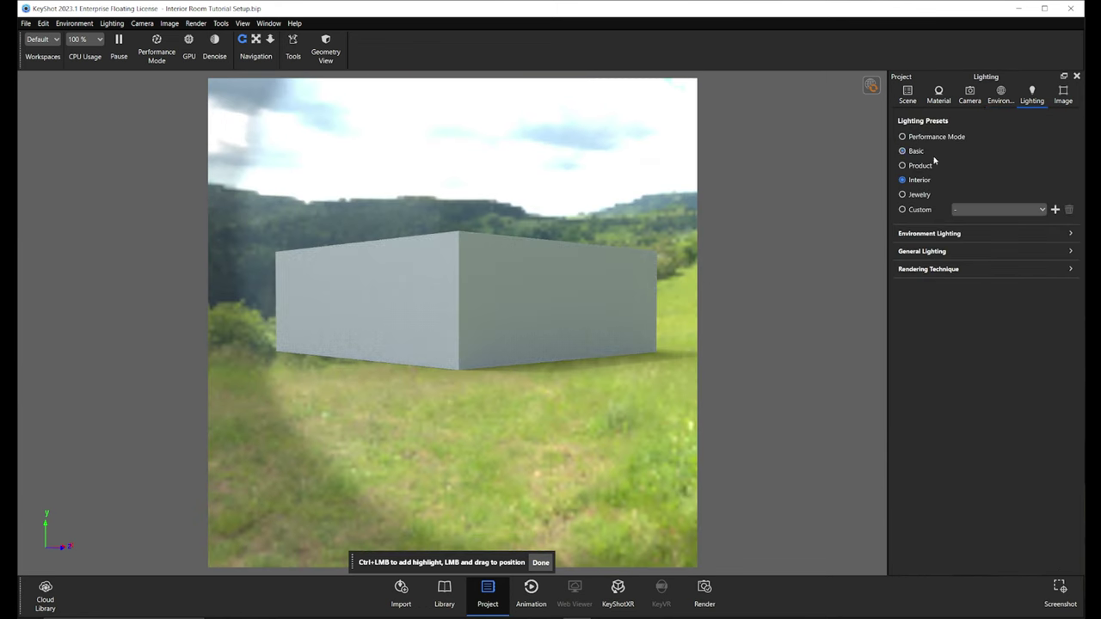
{"action": "left_click", "coordinate": [910, 151]}
{"action": "left_click", "coordinate": [1000, 96]}
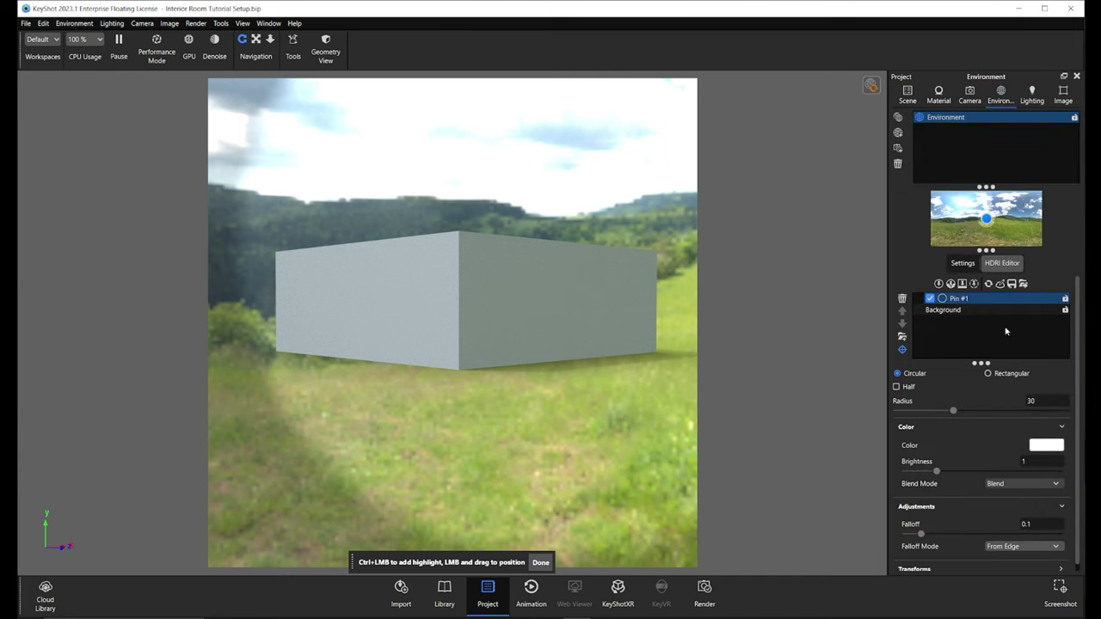
{"action": "scroll", "coordinate": [621, 403], "scroll_direction": "down", "scroll_amount": 3}
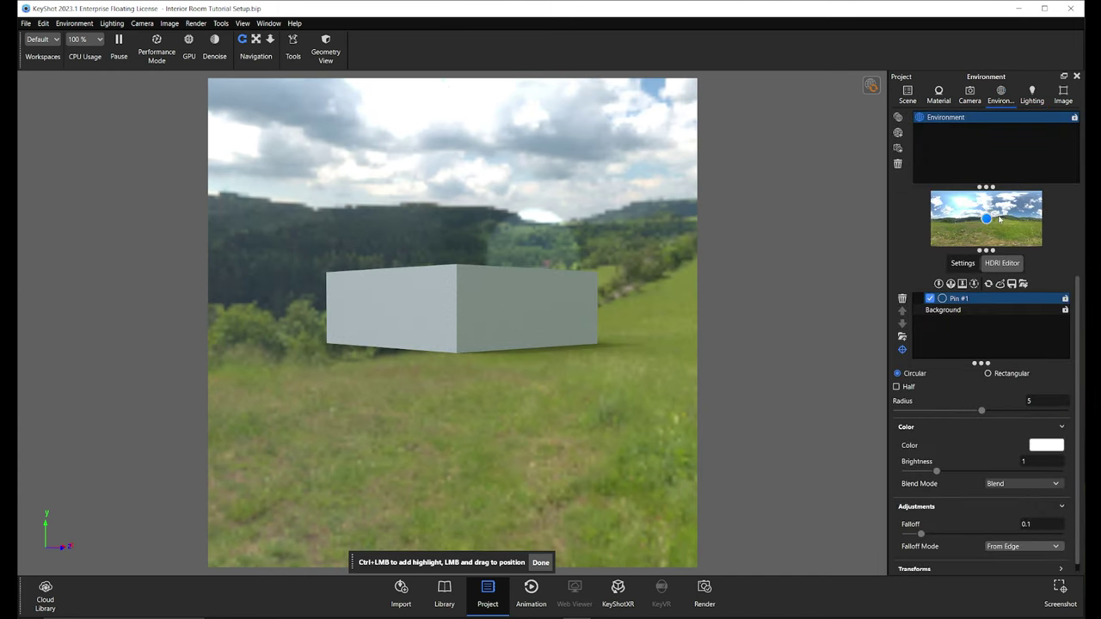
- Move the pin higher into the sky of the HDRI and set its brightness to 30
{"action": "left_click_drag", "start_coordinate": [512, 314], "coordinate": [543, 251]}
{"action": "scroll", "coordinate": [542, 252], "scroll_direction": "down", "scroll_amount": 10}
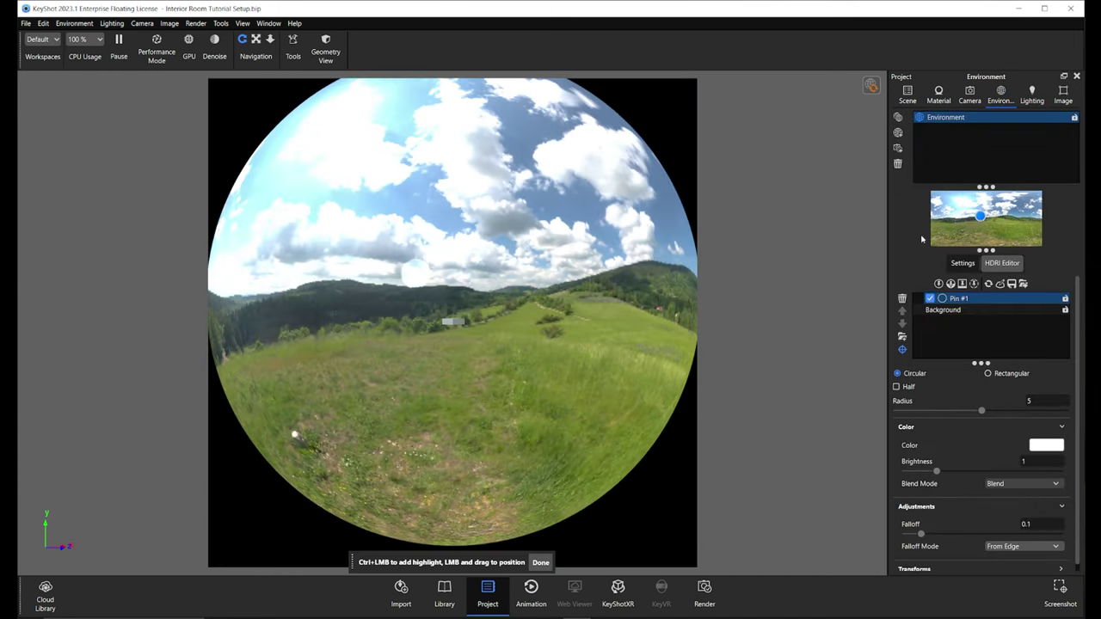
{"action": "scroll", "coordinate": [446, 298], "scroll_direction": "up", "scroll_amount": 12}
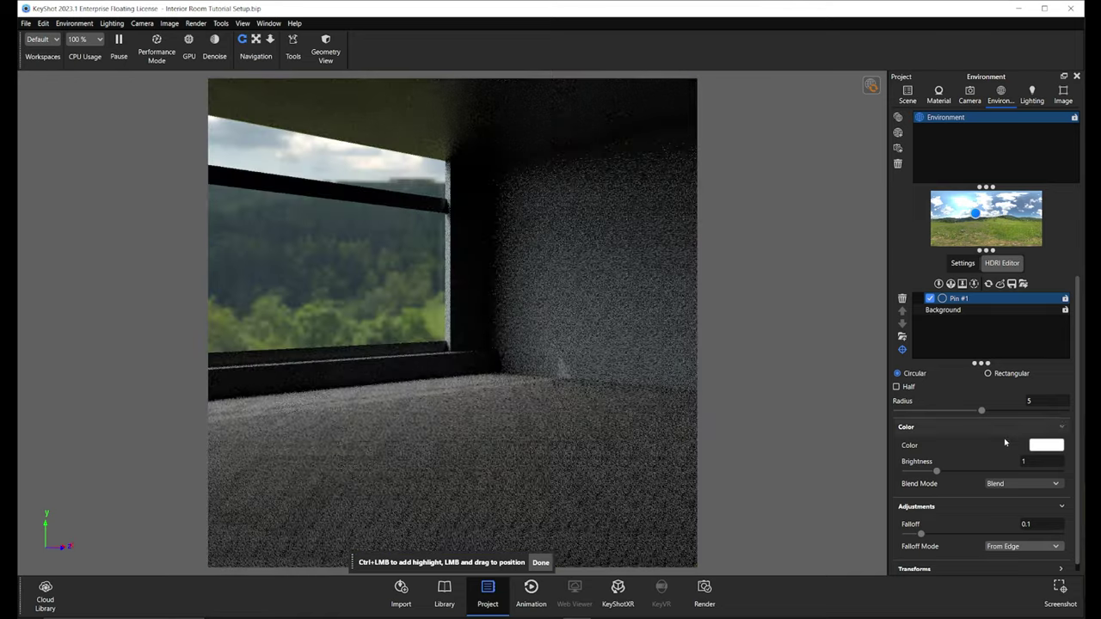
{"action": "type", "text": "0"}
{"action": "key", "text": "Return"}
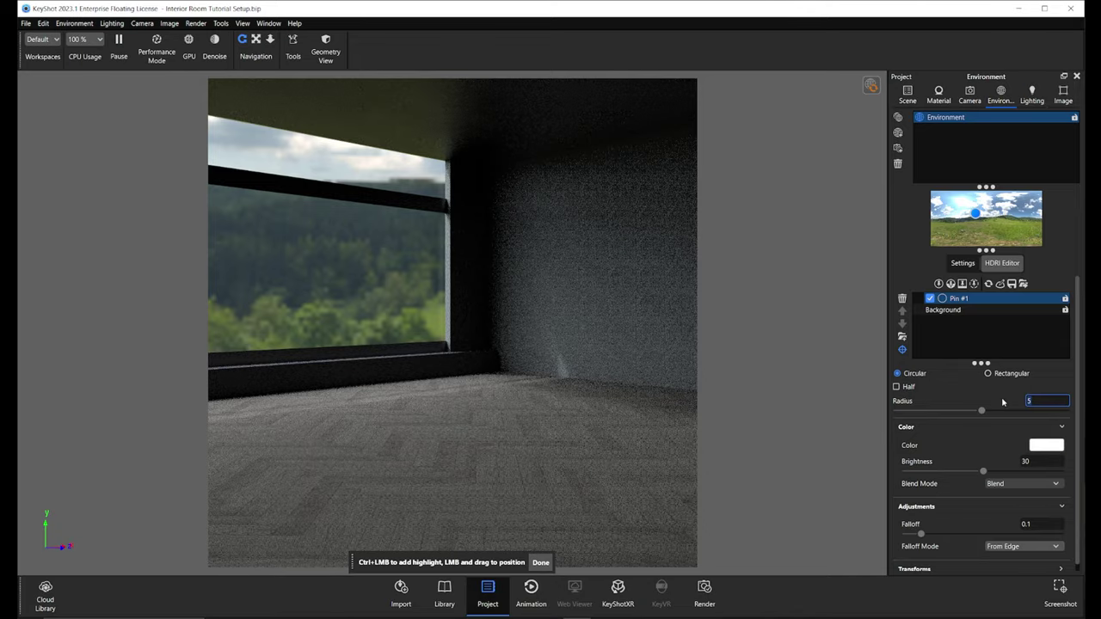
- Set the pin's radius to 10 and reposition it in the sky so its light falls through the window onto the side wall
{"action": "type", "text": "10"}
{"action": "key", "text": "Return"}
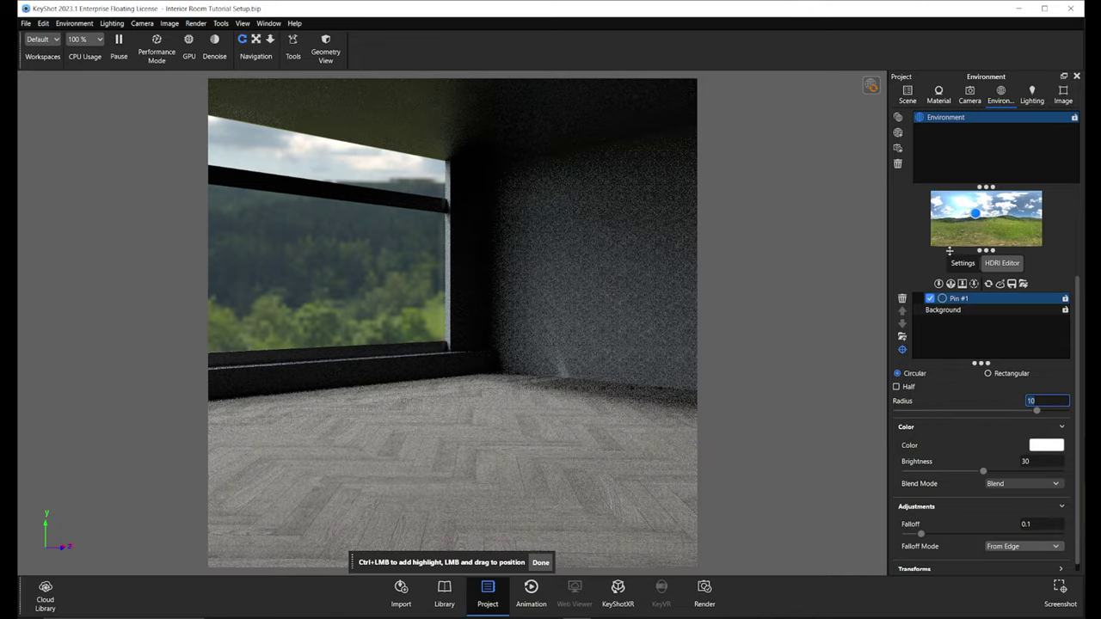
{"action": "left_click_drag", "start_coordinate": [975, 213], "coordinate": [959, 211]}
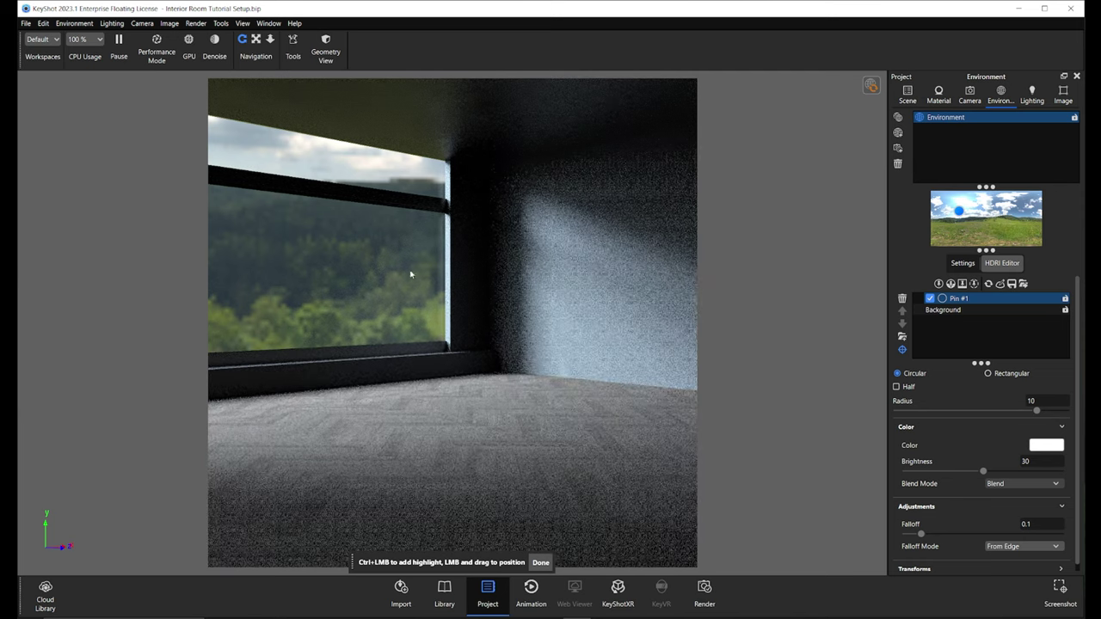
- Set the lighting preset back to Interior and open the environment's general settings
{"action": "left_click", "coordinate": [1031, 94]}
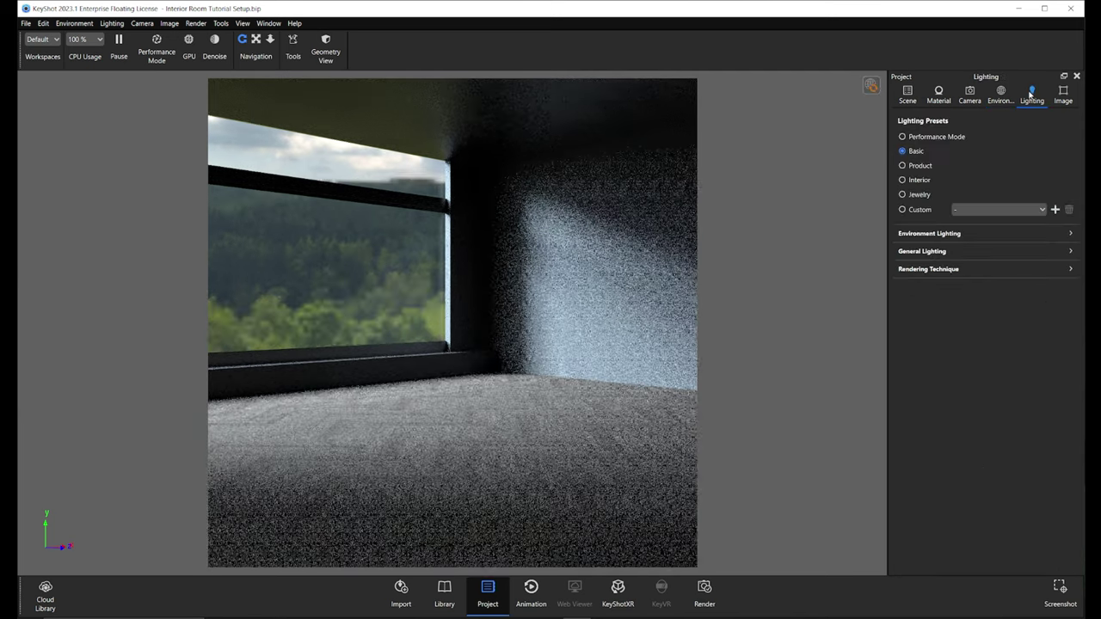
{"action": "left_click", "coordinate": [918, 180]}
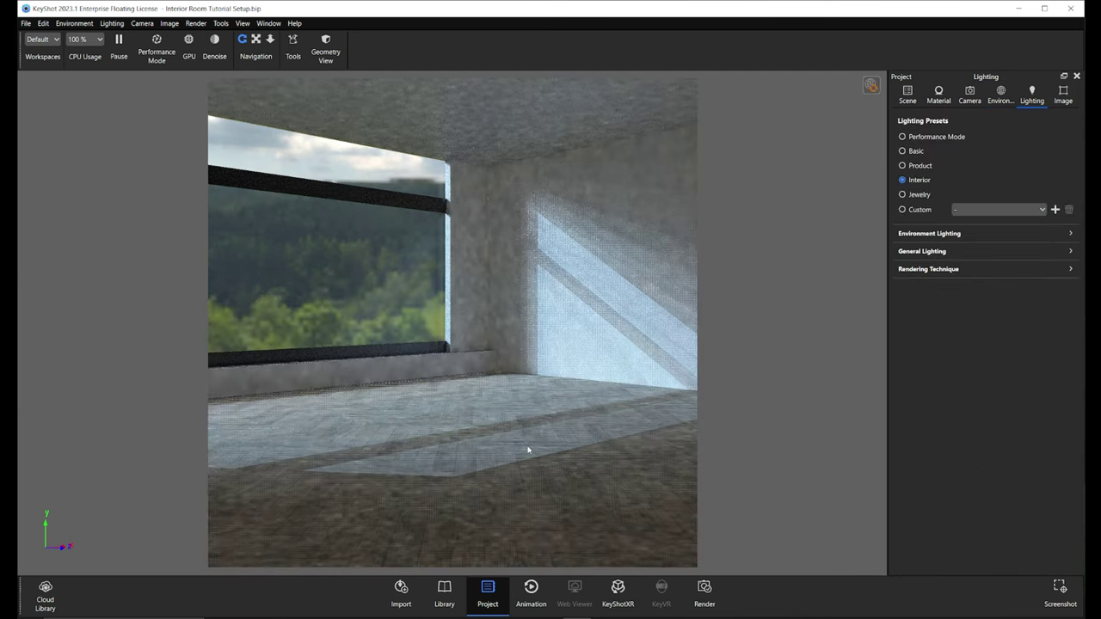
{"action": "left_click", "coordinate": [1001, 96]}
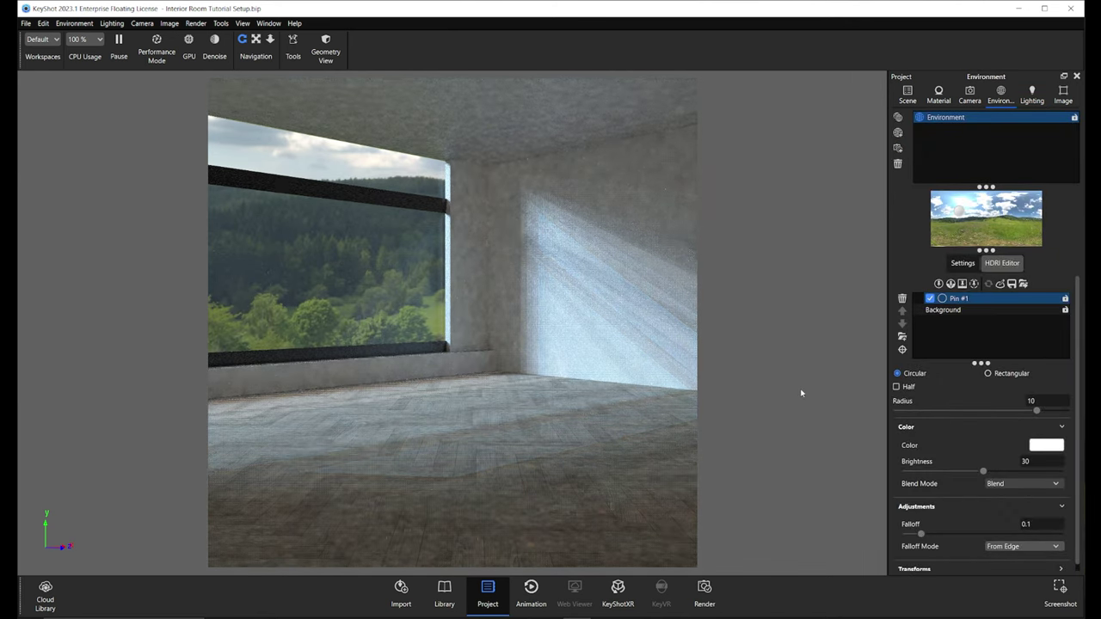
{"action": "left_click", "coordinate": [962, 263]}
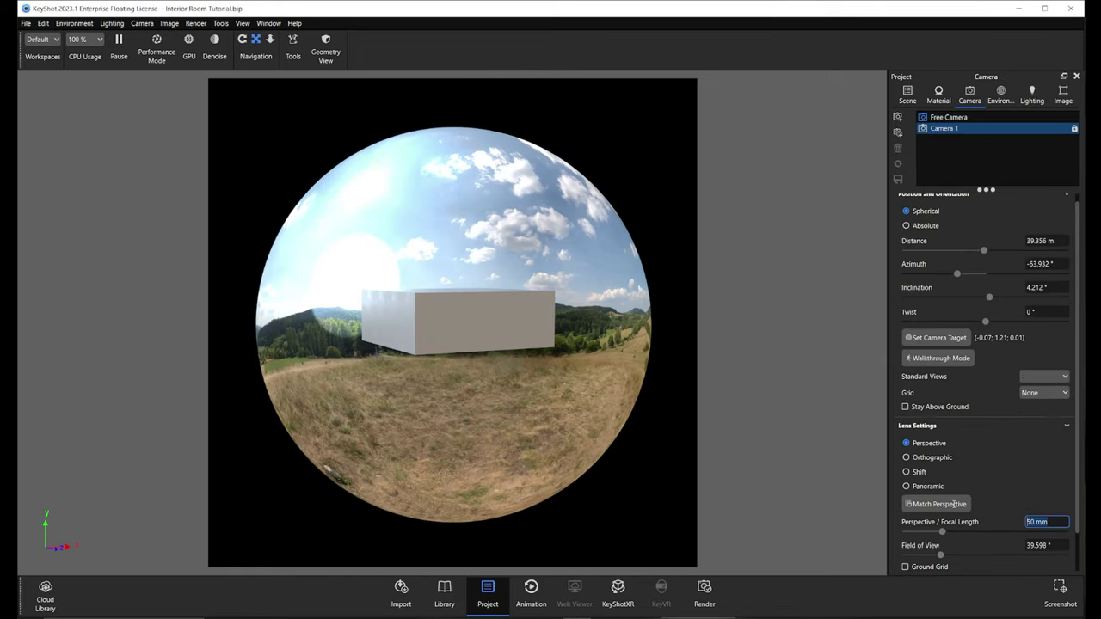
- Set Camera 1's focal length to 80 mm and activate the Free Camera
{"action": "type", "text": "80"}
{"action": "key", "text": "Return"}
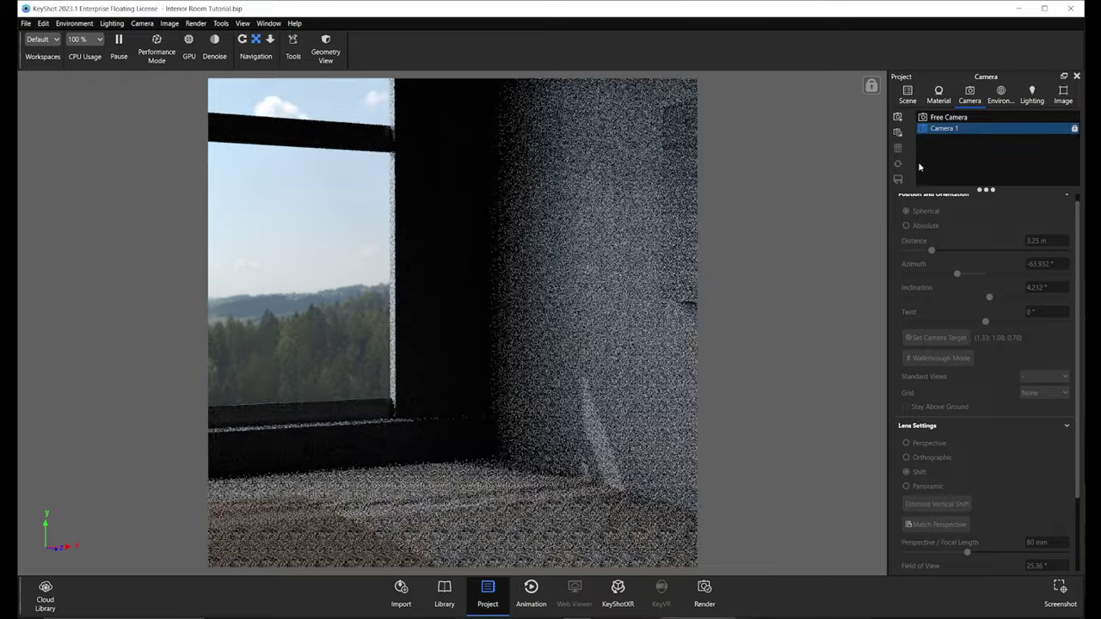
{"action": "left_click", "coordinate": [949, 117]}
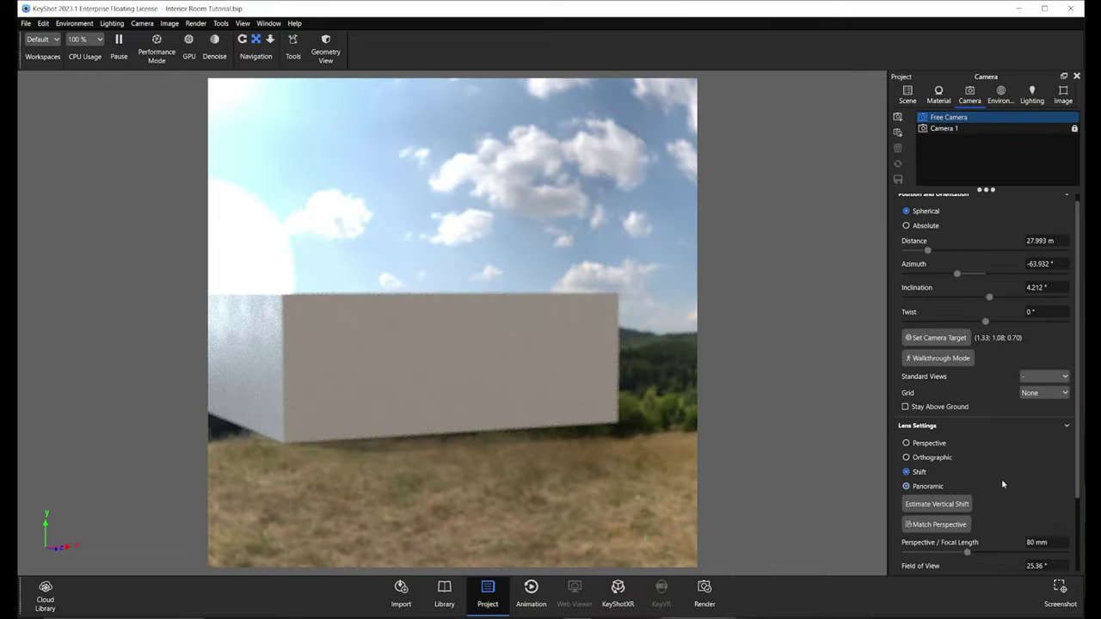
- Bring the Free Camera inside the room, framing the window and the adjoining wall corner
{"action": "scroll", "coordinate": [1001, 478], "scroll_direction": "down", "scroll_amount": 2}
{"action": "scroll", "coordinate": [352, 303], "scroll_direction": "up", "scroll_amount": 5}
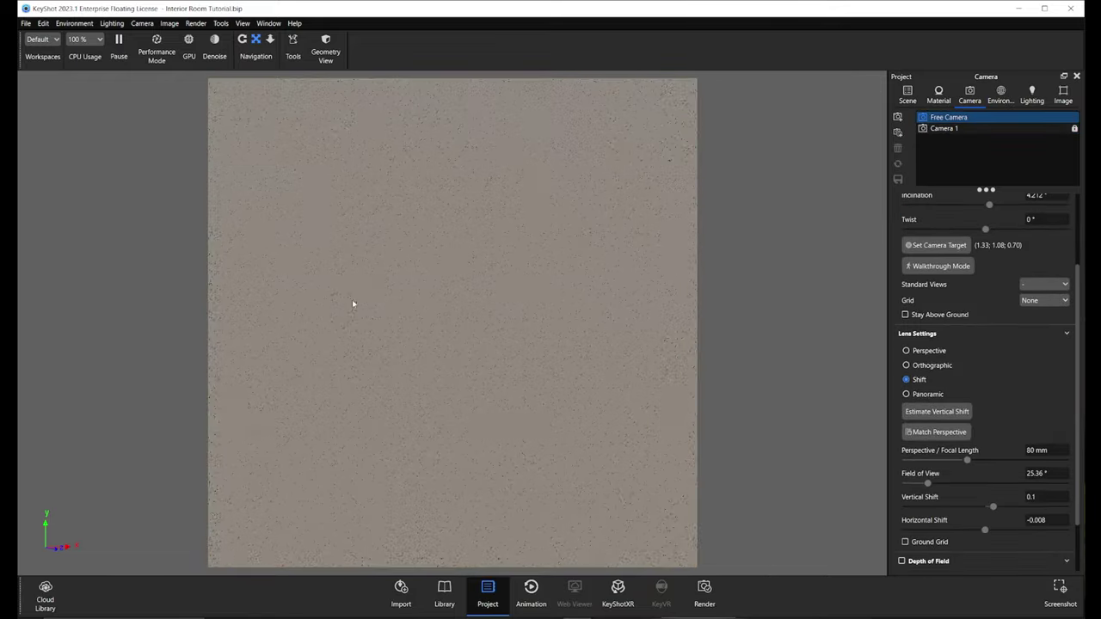
{"action": "scroll", "coordinate": [352, 303], "scroll_direction": "up", "scroll_amount": 3}
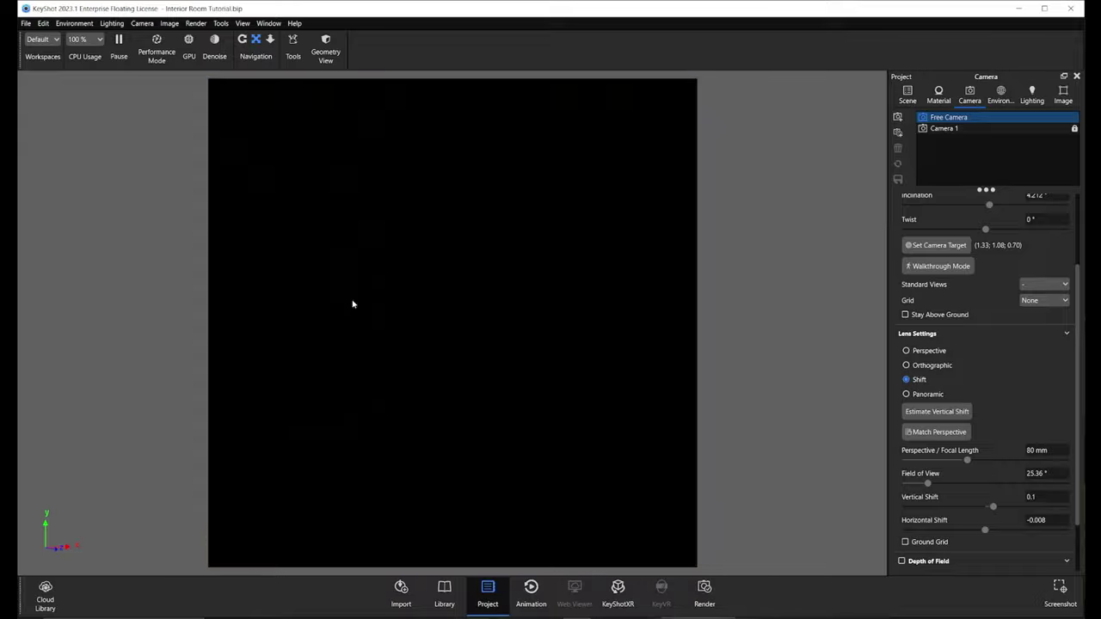
{"action": "middle_click_drag", "start_coordinate": [480, 241], "coordinate": [507, 243]}
{"action": "scroll", "coordinate": [506, 243], "scroll_direction": "down", "scroll_amount": 2}
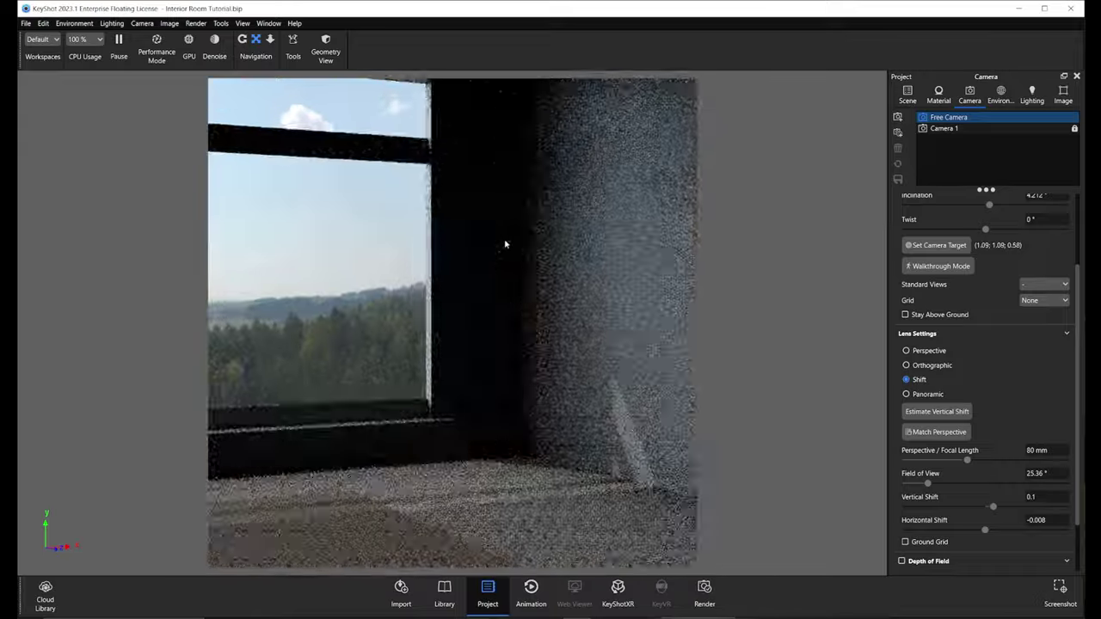
{"action": "scroll", "coordinate": [569, 332], "scroll_direction": "up", "scroll_amount": 1}
{"action": "middle_click_drag", "start_coordinate": [567, 331], "coordinate": [571, 219]}
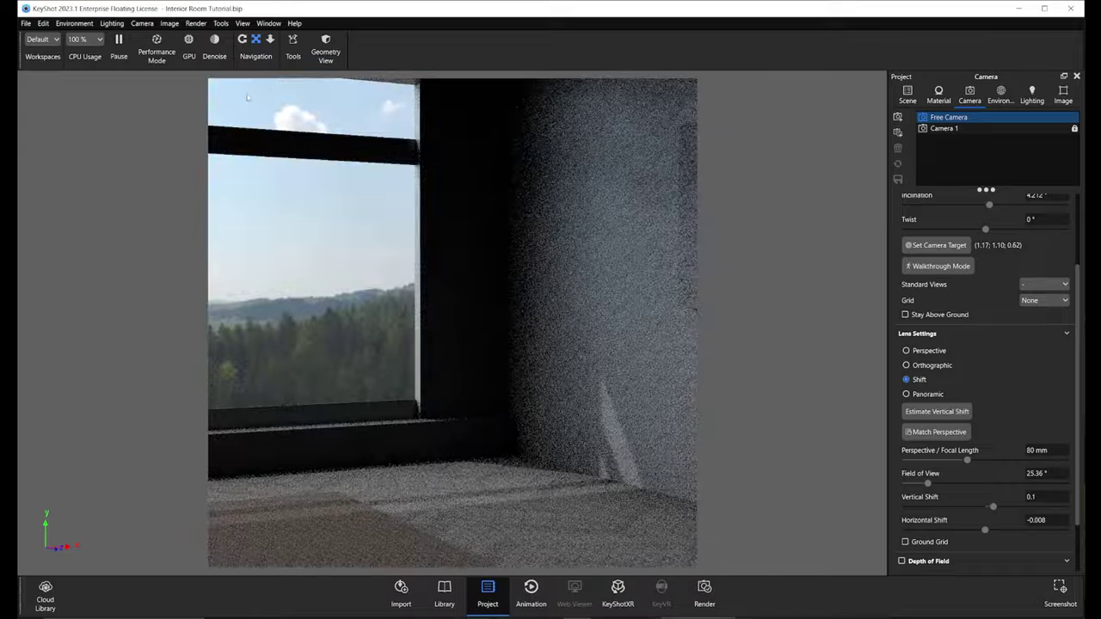
- Show the render statistics overlay on the real-time view
{"action": "left_click", "coordinate": [243, 23]}
{"action": "left_click", "coordinate": [274, 94]}
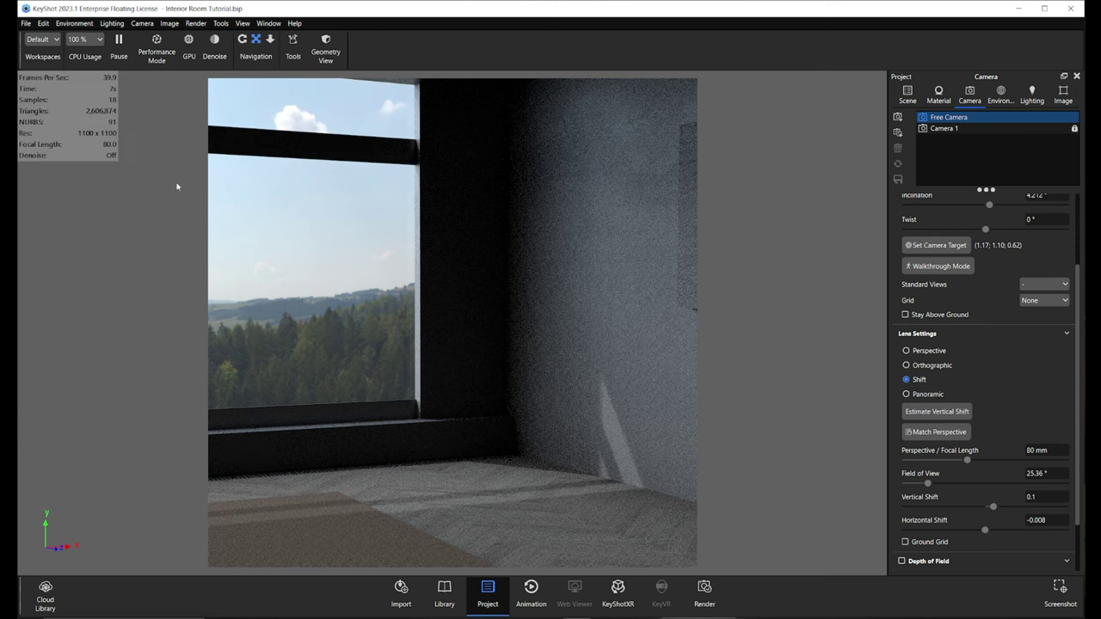
{"action": "left_click", "coordinate": [1026, 101]}
- Show the Furniture model set and each of its models, including the armchair, curtain, black floor lamp and round coffee table
{"action": "left_click", "coordinate": [910, 98]}
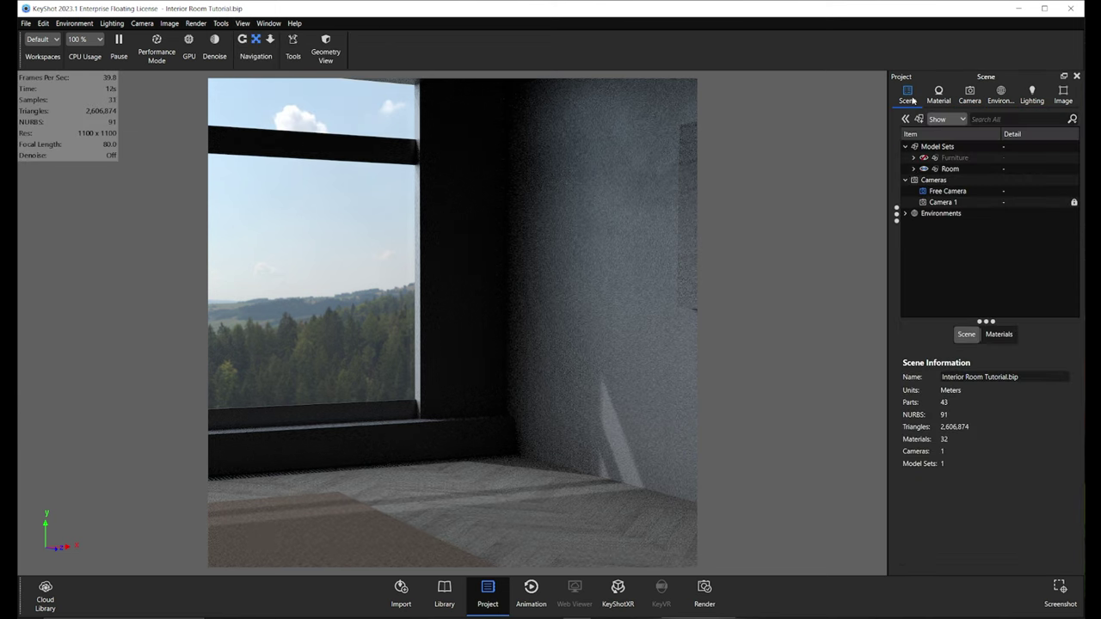
{"action": "left_click", "coordinate": [913, 157]}
{"action": "left_click", "coordinate": [924, 157]}
{"action": "left_click", "coordinate": [931, 181]}
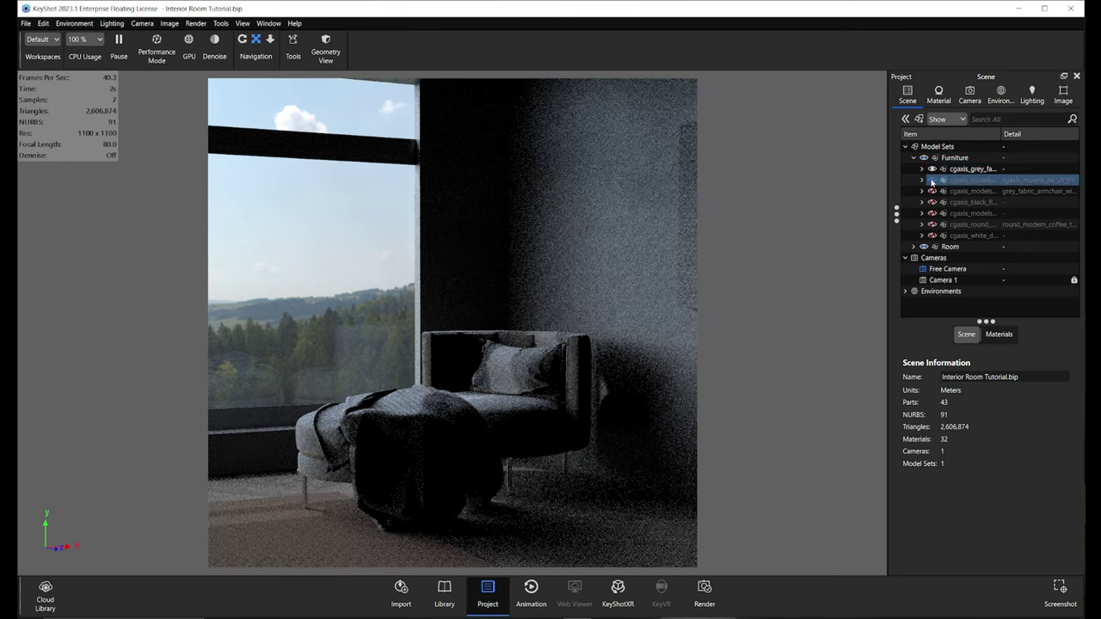
{"action": "left_click", "coordinate": [932, 190]}
{"action": "left_click", "coordinate": [931, 202]}
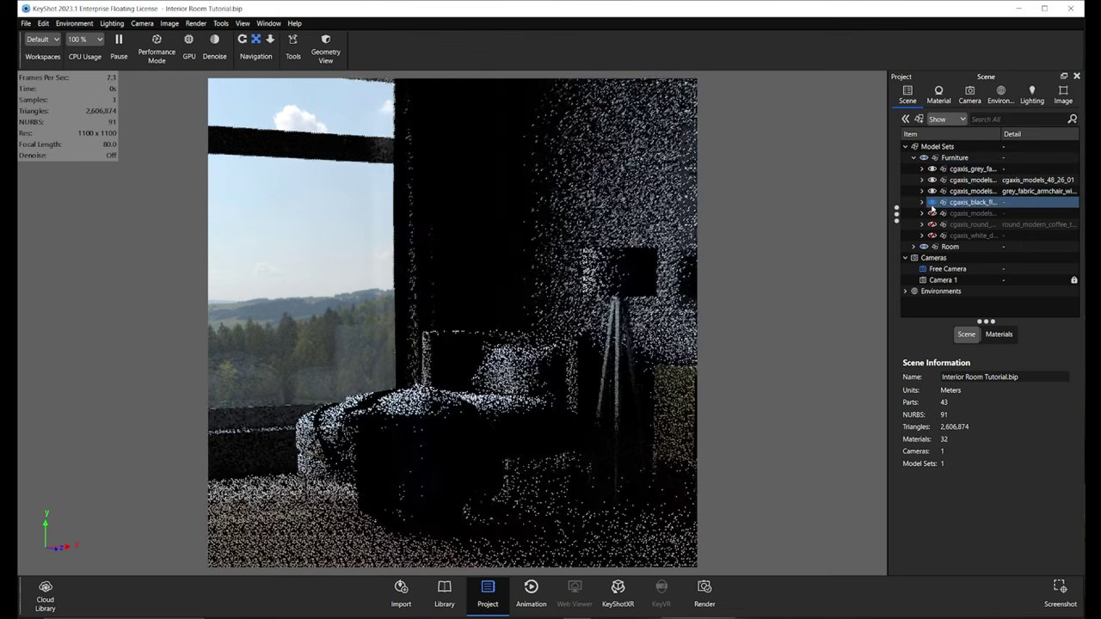
{"action": "left_click", "coordinate": [931, 213]}
{"action": "left_click", "coordinate": [931, 225]}
{"action": "left_click", "coordinate": [931, 235]}
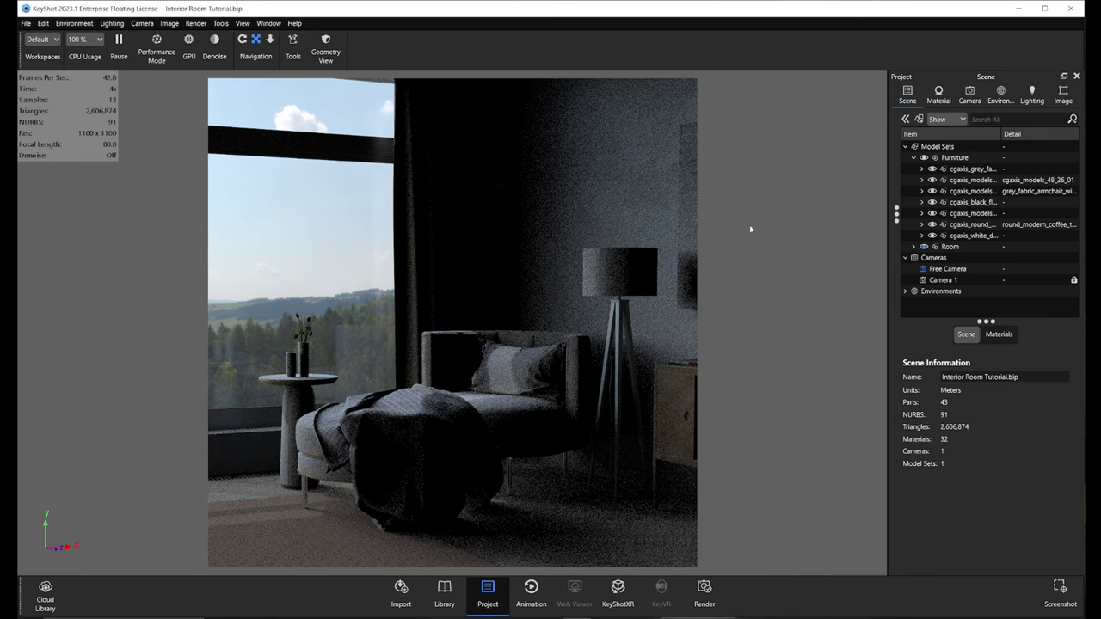
- Locate the black floor lamp in the Furniture model set, hide it and show it again
{"action": "left_click", "coordinate": [628, 258]}
{"action": "left_click", "coordinate": [922, 203]}
{"action": "left_click", "coordinate": [931, 202]}
{"action": "left_click", "coordinate": [931, 202]}
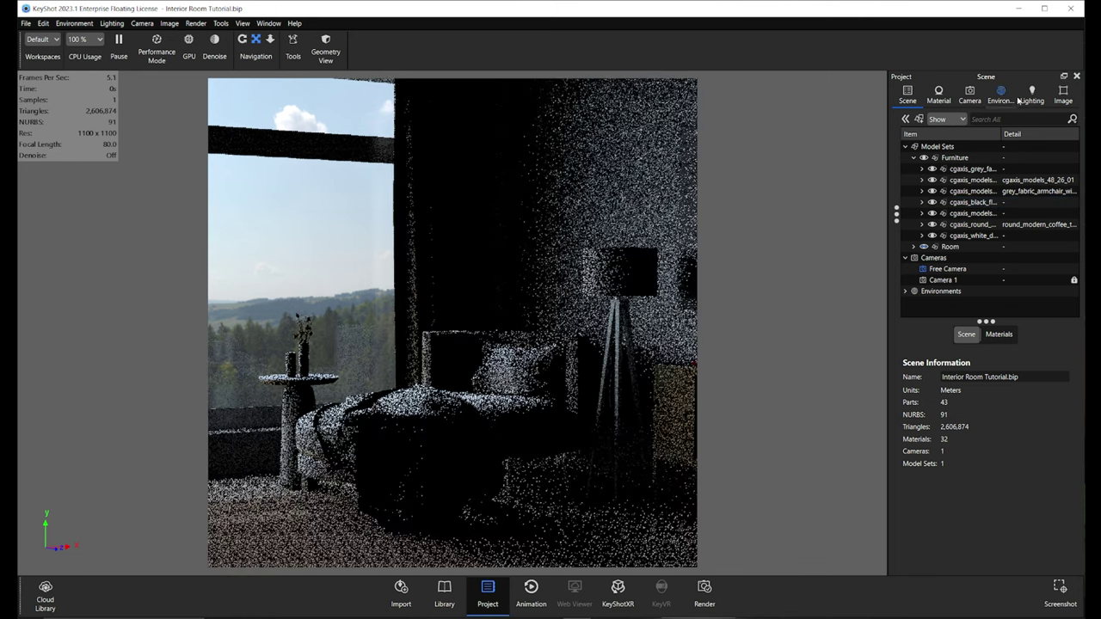
- Set the lighting preset to Interior and switch rendering to GPU mode with Denoise on
{"action": "left_click", "coordinate": [1028, 101]}
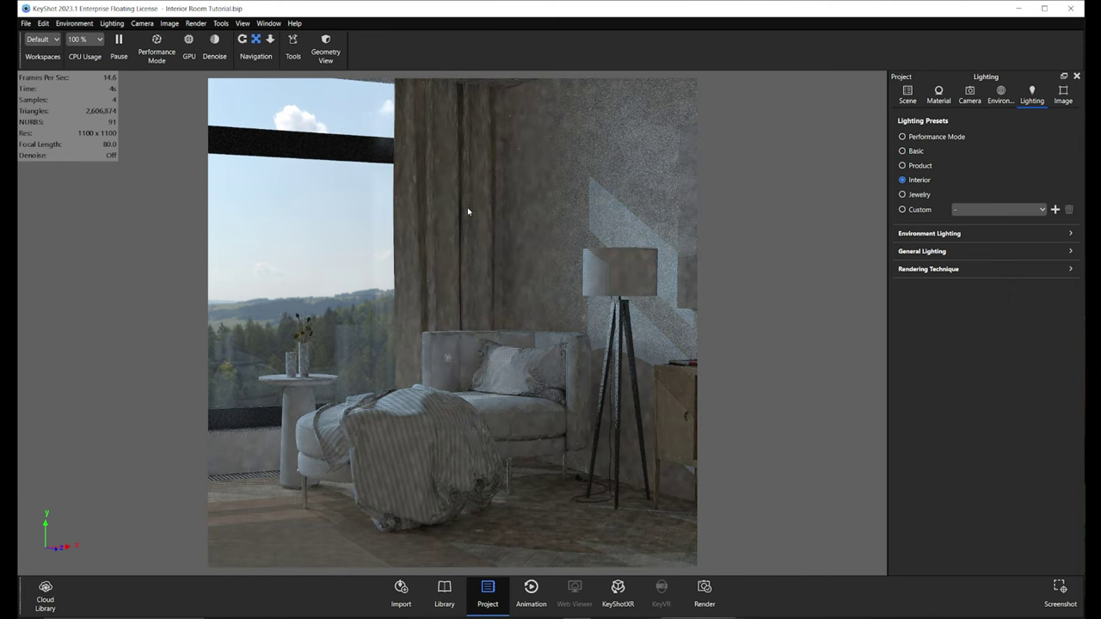
{"action": "left_click", "coordinate": [189, 47]}
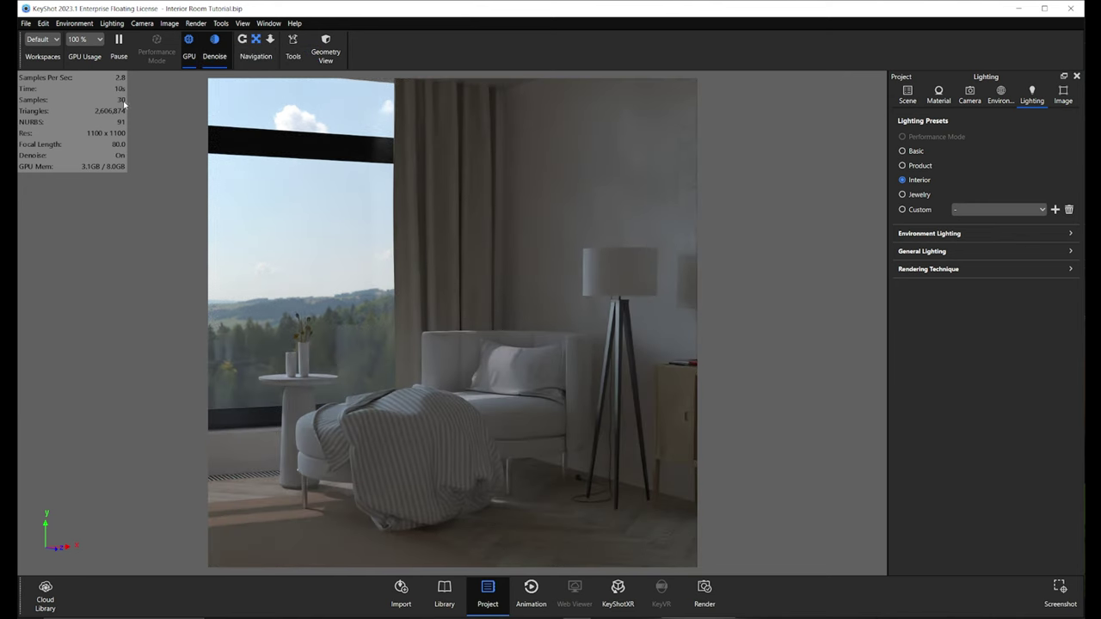
- Apply the photographic Image Style 1 to the scene
{"action": "left_click", "coordinate": [1063, 95]}
{"action": "left_click", "coordinate": [931, 159]}
{"action": "left_click", "coordinate": [942, 171]}
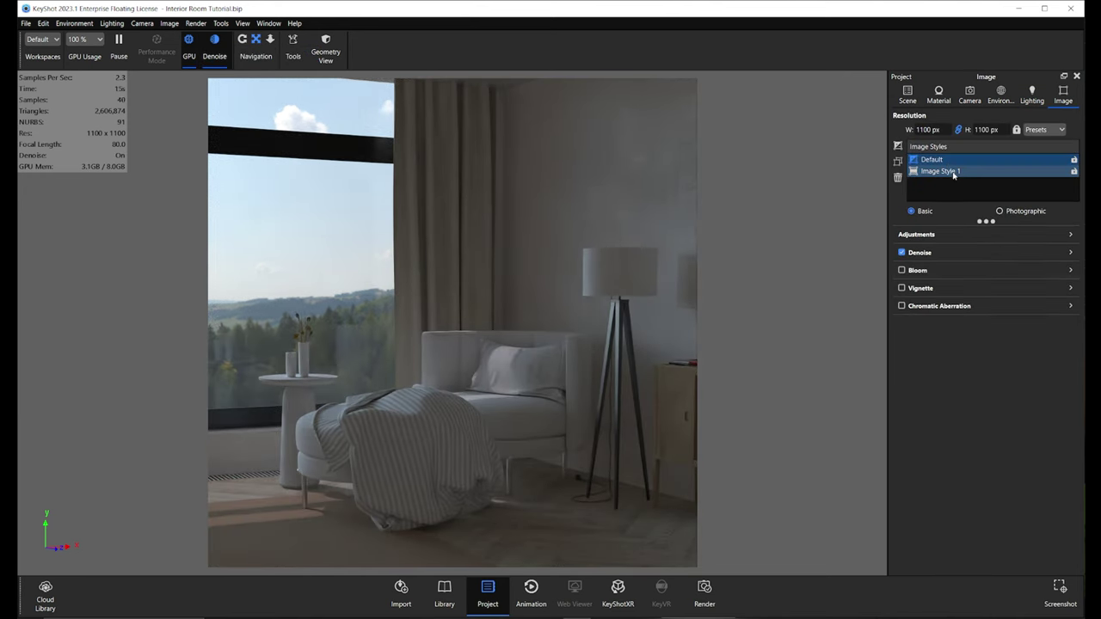
- Examine the Tone Mapping, Curve, Color and Bloom sections of Image Style 1
{"action": "left_click", "coordinate": [1069, 234]}
{"action": "left_click", "coordinate": [1070, 234]}
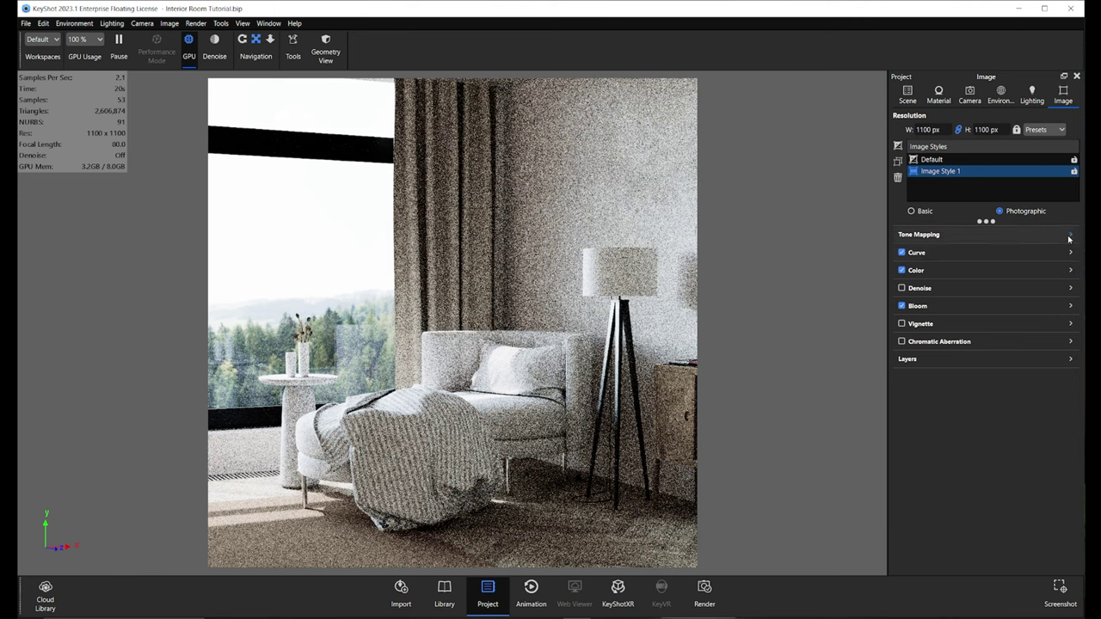
{"action": "left_click", "coordinate": [1071, 253]}
{"action": "left_click", "coordinate": [1071, 253]}
{"action": "left_click", "coordinate": [1069, 270]}
{"action": "left_click", "coordinate": [1070, 270]}
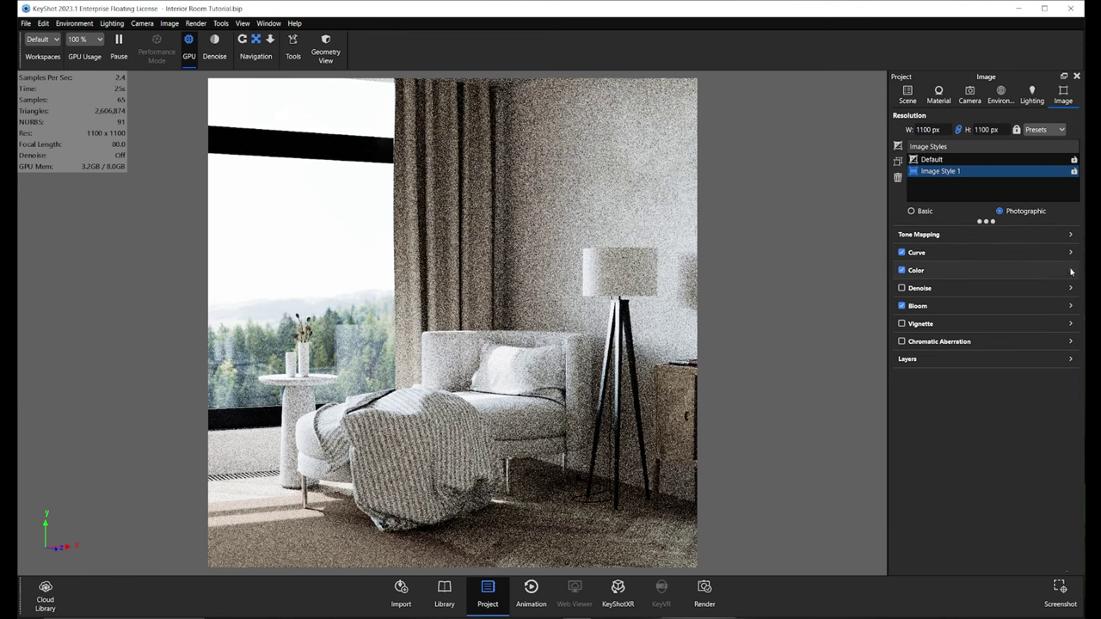
{"action": "left_click", "coordinate": [1070, 306]}
{"action": "left_click", "coordinate": [1070, 305]}
- Test radii of 10 and 29 for Pin #1 in the environment, reset the radius to 20, and disable the pin
{"action": "left_click", "coordinate": [1000, 95]}
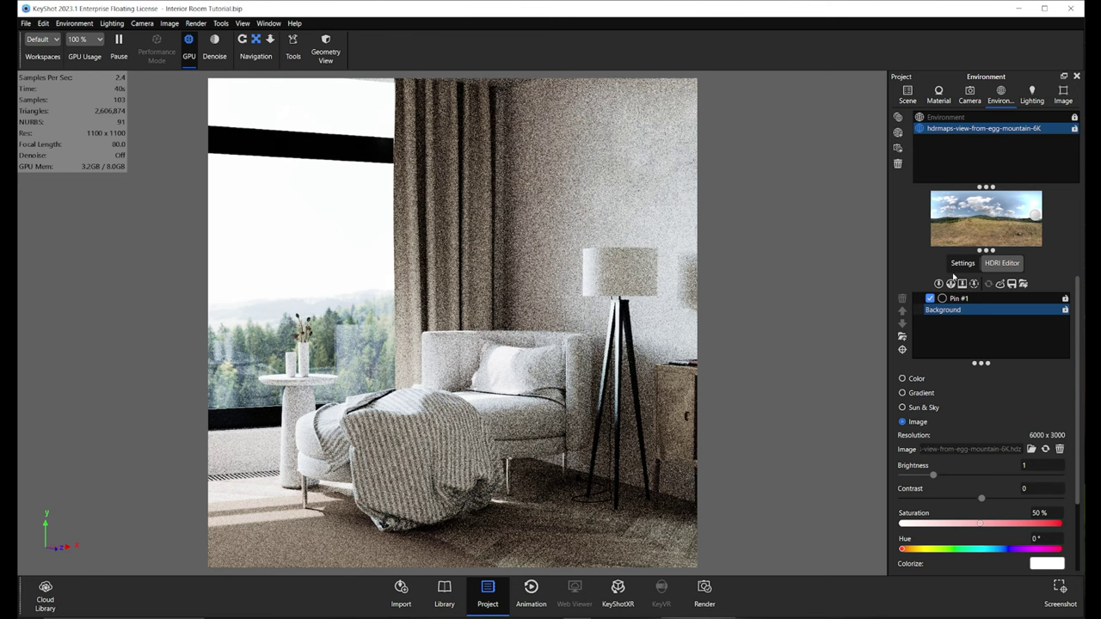
{"action": "left_click", "coordinate": [971, 299]}
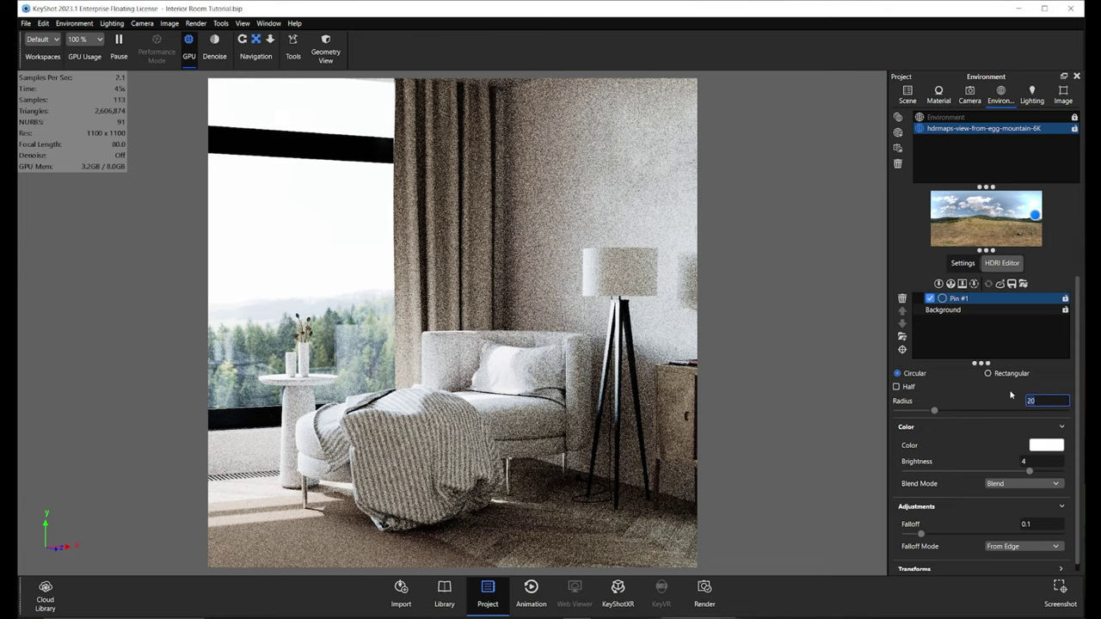
{"action": "key", "text": "Tab"}
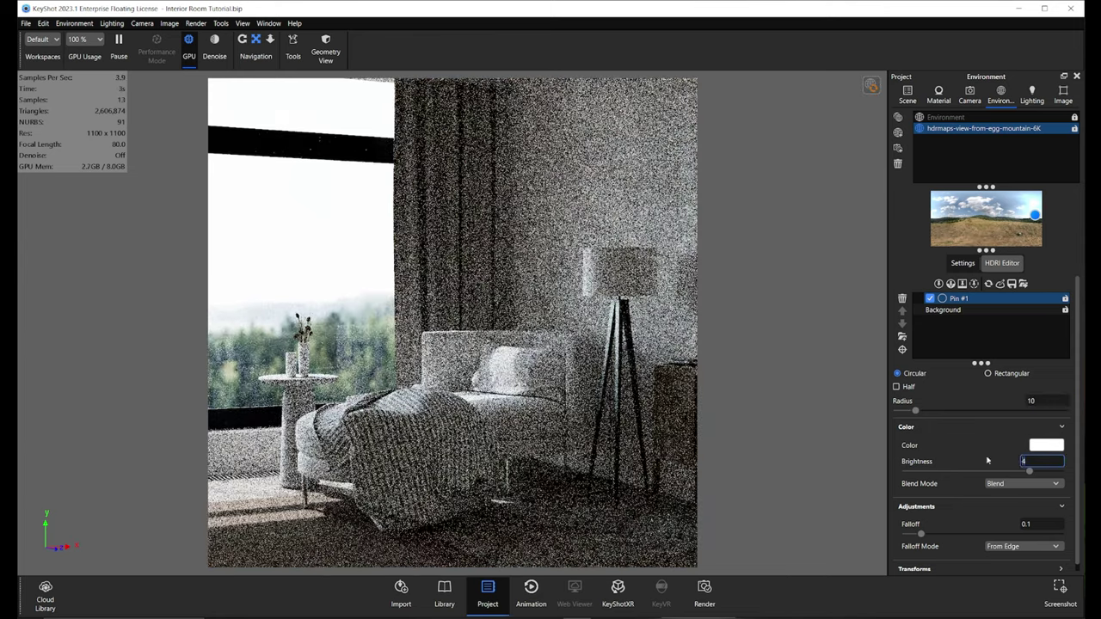
{"action": "left_click_drag", "start_coordinate": [1049, 402], "coordinate": [941, 390]}
{"action": "type", "text": "29"}
{"action": "key", "text": "Return"}
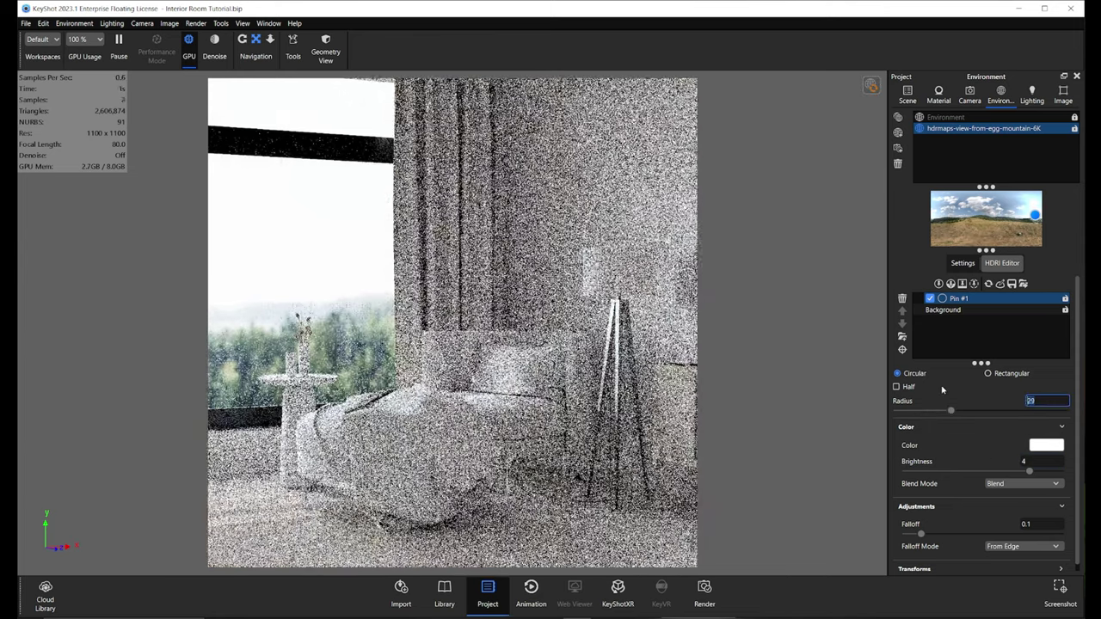
{"action": "type", "text": "20"}
{"action": "key", "text": "Return"}
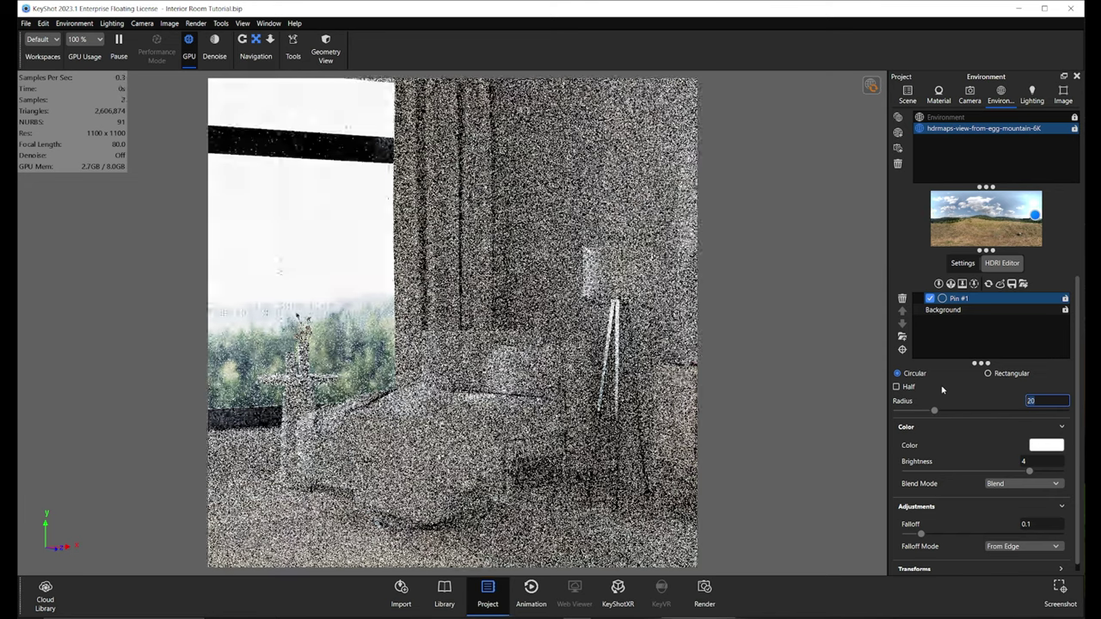
{"action": "left_click", "coordinate": [930, 301]}
{"action": "left_click", "coordinate": [930, 298]}
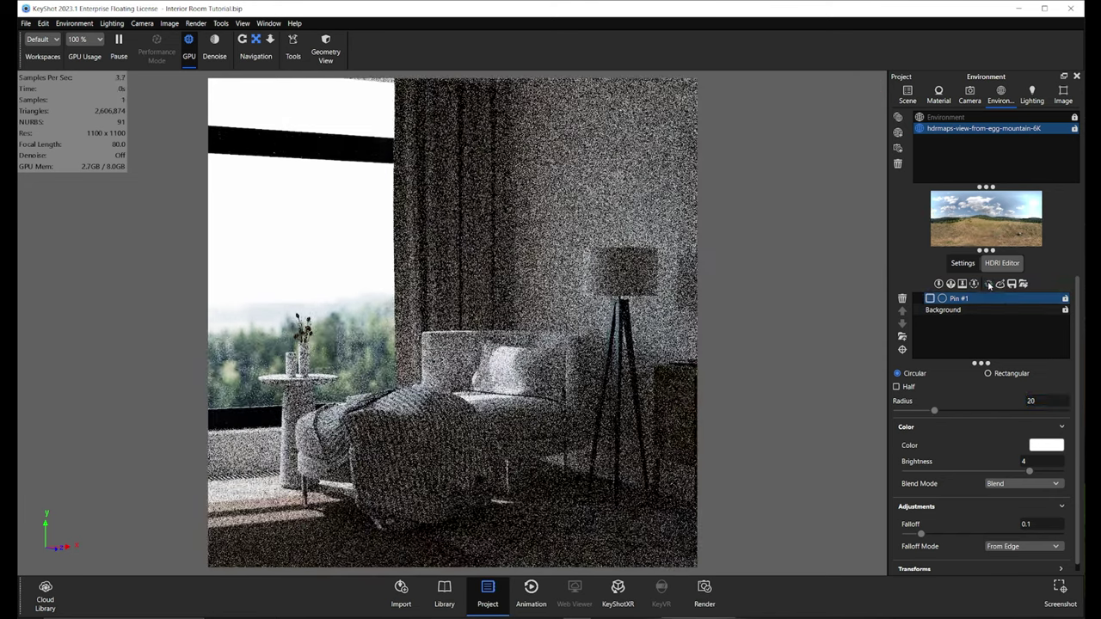
- Try lowering the Tone Mapping exposure of Image Style 1 to about 1.164 EV and restore it to 1.5 EV
{"action": "left_click", "coordinate": [1063, 93]}
{"action": "left_click", "coordinate": [1069, 255]}
{"action": "left_click", "coordinate": [1070, 255]}
{"action": "left_click", "coordinate": [1069, 237]}
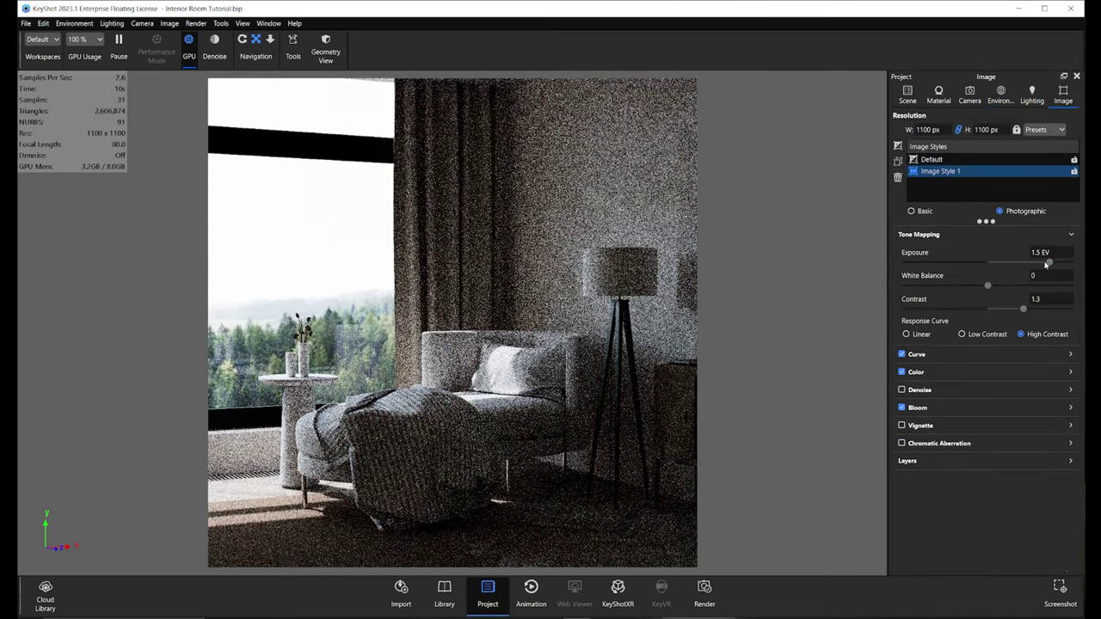
{"action": "left_click", "coordinate": [1047, 262]}
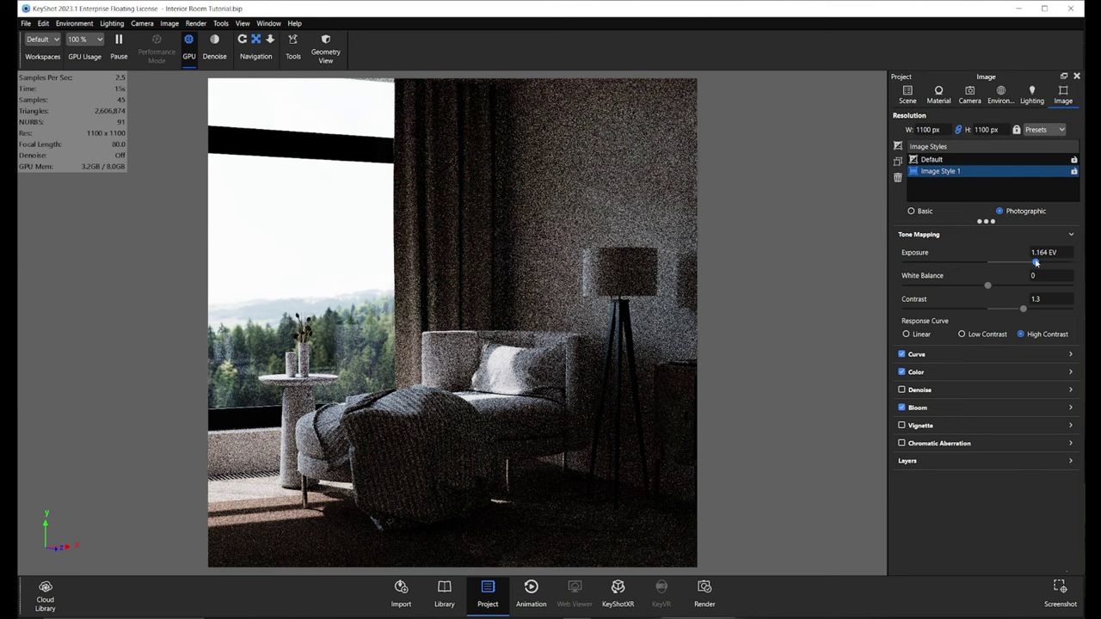
{"action": "left_click_drag", "start_coordinate": [1048, 263], "coordinate": [1069, 263]}
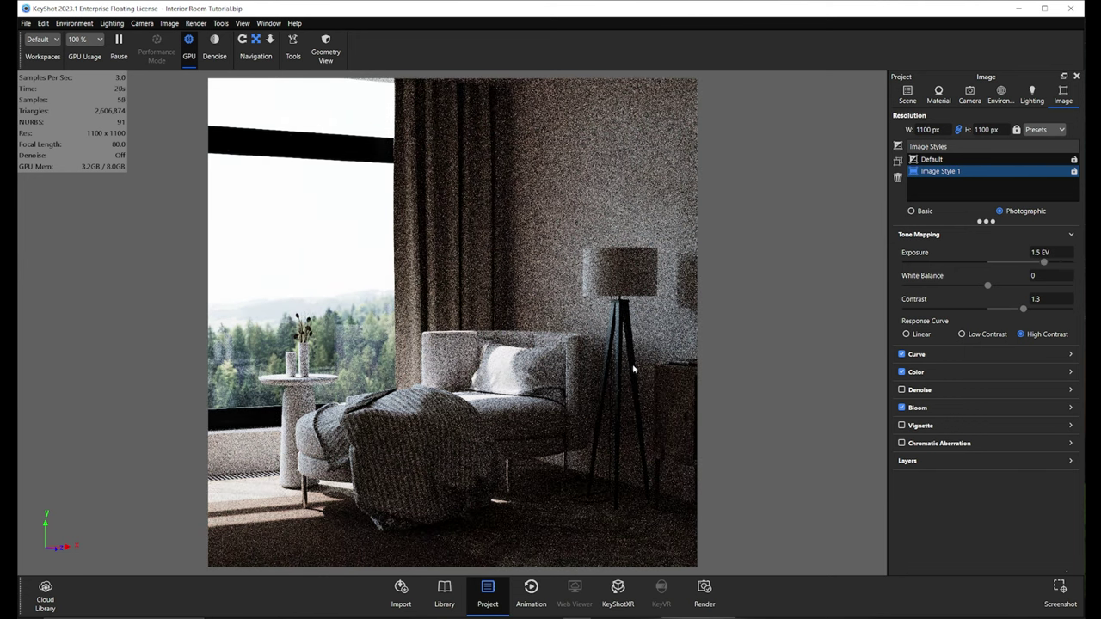
- Re-enable Pin #1 in the hdrmaps-view-from-egg-mountain-6K environment
{"action": "left_click", "coordinate": [907, 93]}
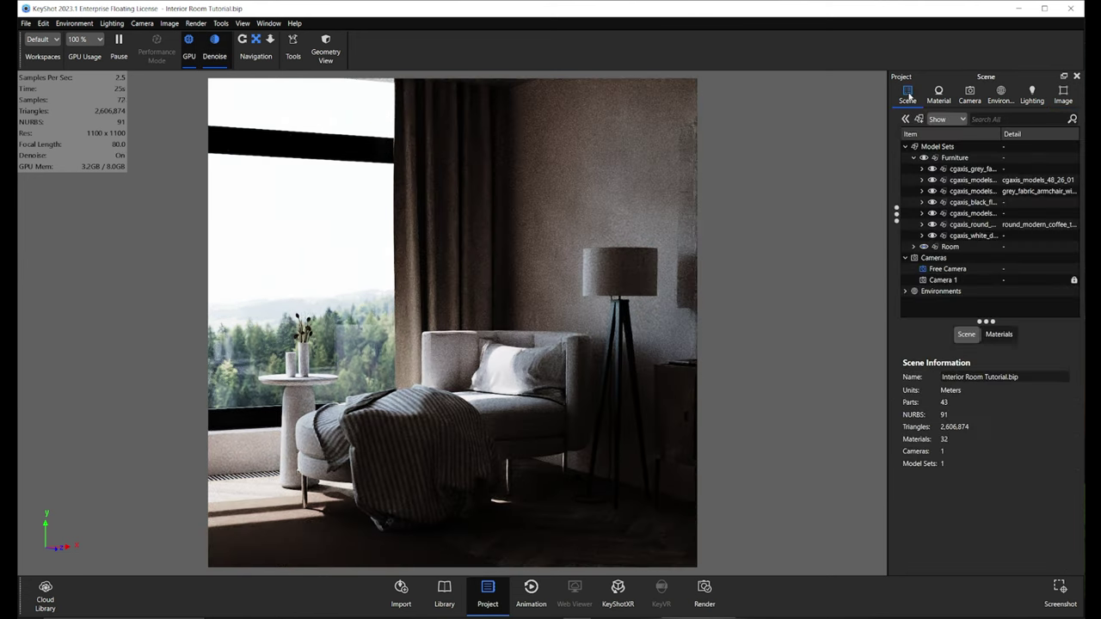
{"action": "left_click", "coordinate": [1000, 93]}
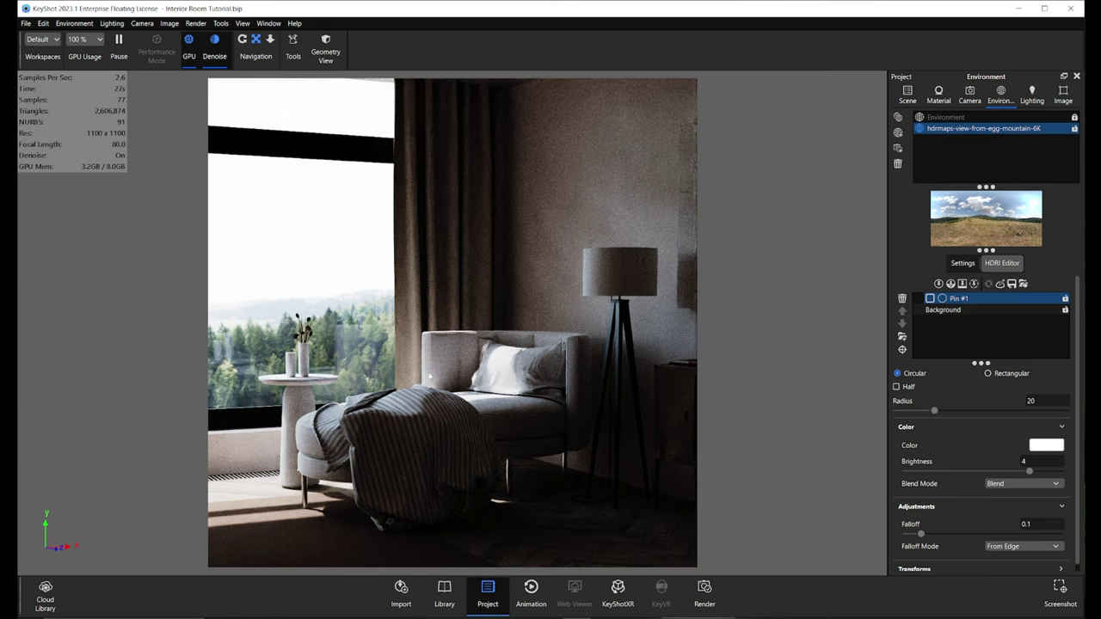
{"action": "left_click", "coordinate": [930, 299]}
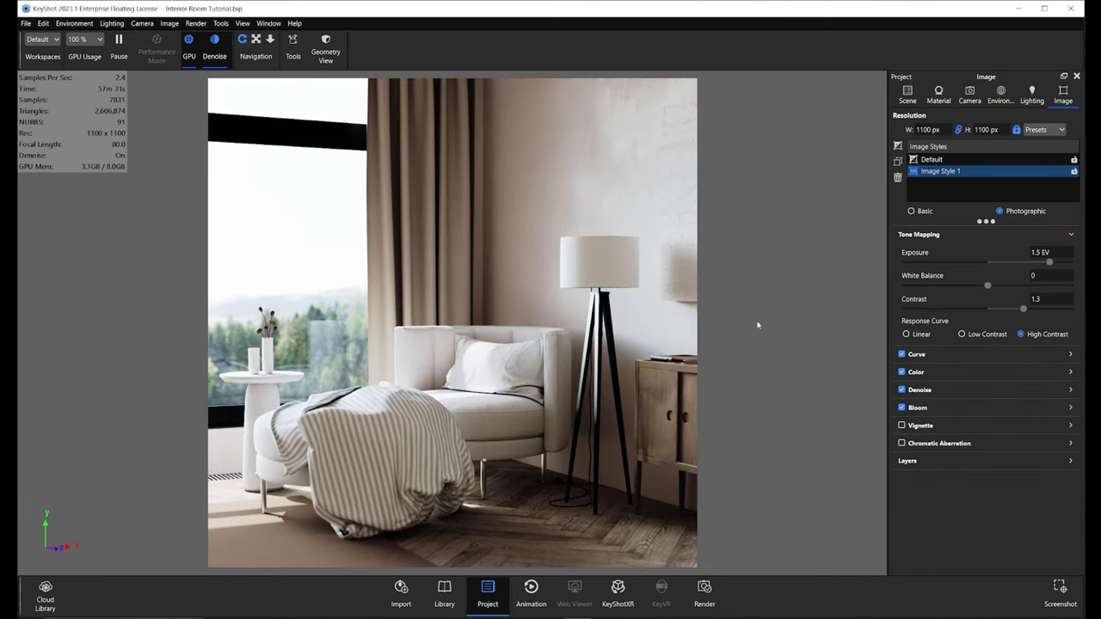
{"action": "left_click", "coordinate": [241, 23]}
{"action": "left_click", "coordinate": [447, 155]}
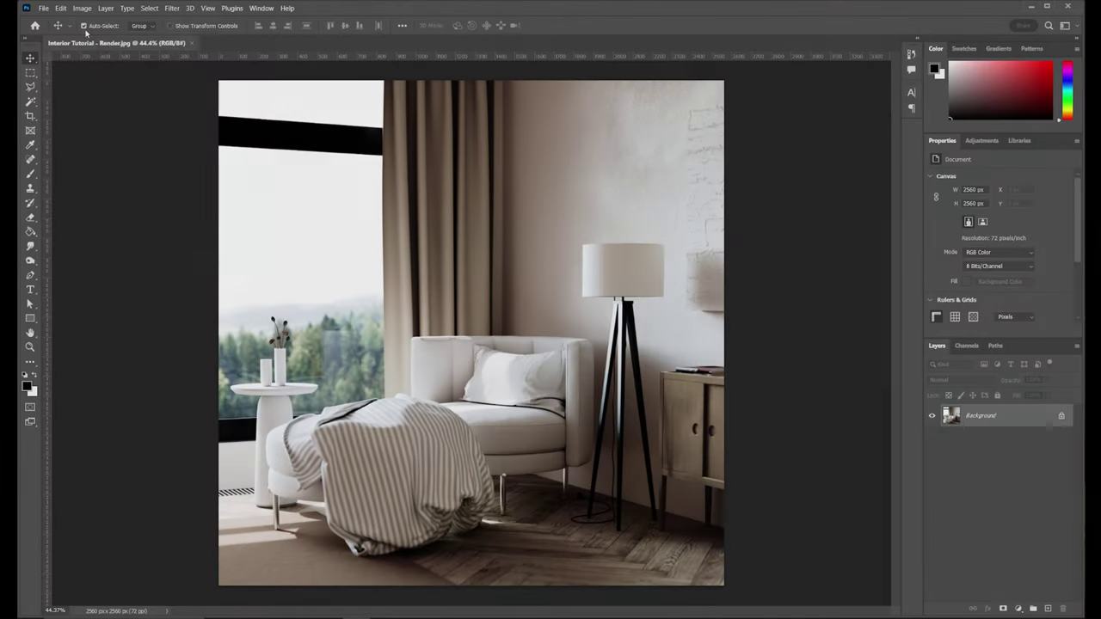
- Switch to Photoshop and adjust the render's Levels, raising the RGB midtones to 1.19 and bringing them back down
{"action": "left_click", "coordinate": [81, 8]}
{"action": "mouse_move", "coordinate": [129, 35]}
{"action": "left_click", "coordinate": [191, 43]}
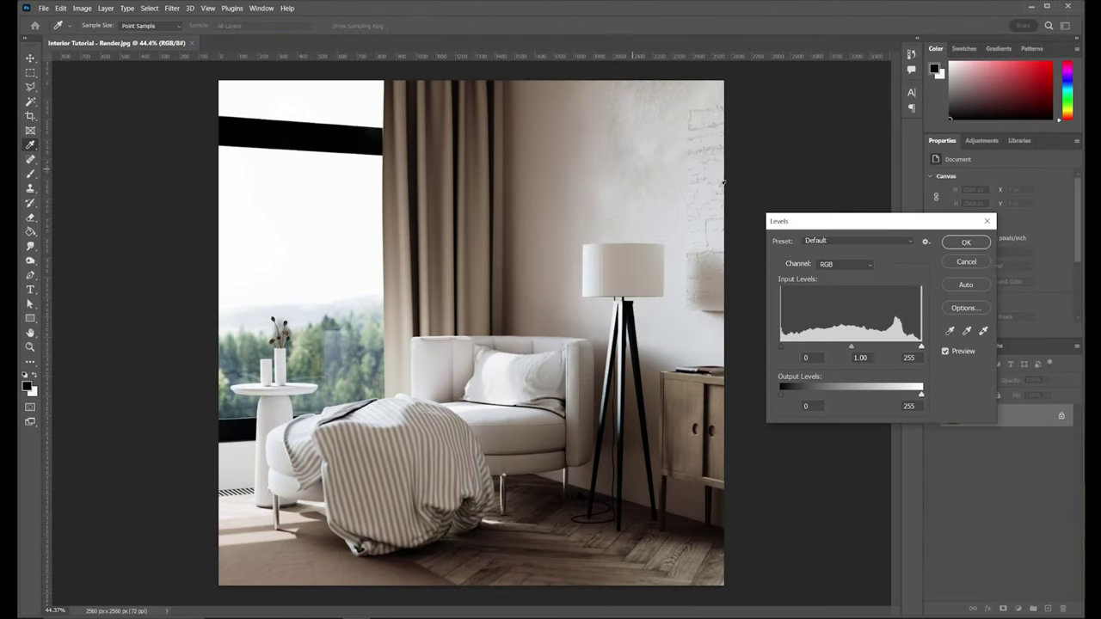
{"action": "left_click_drag", "start_coordinate": [888, 225], "coordinate": [875, 189]}
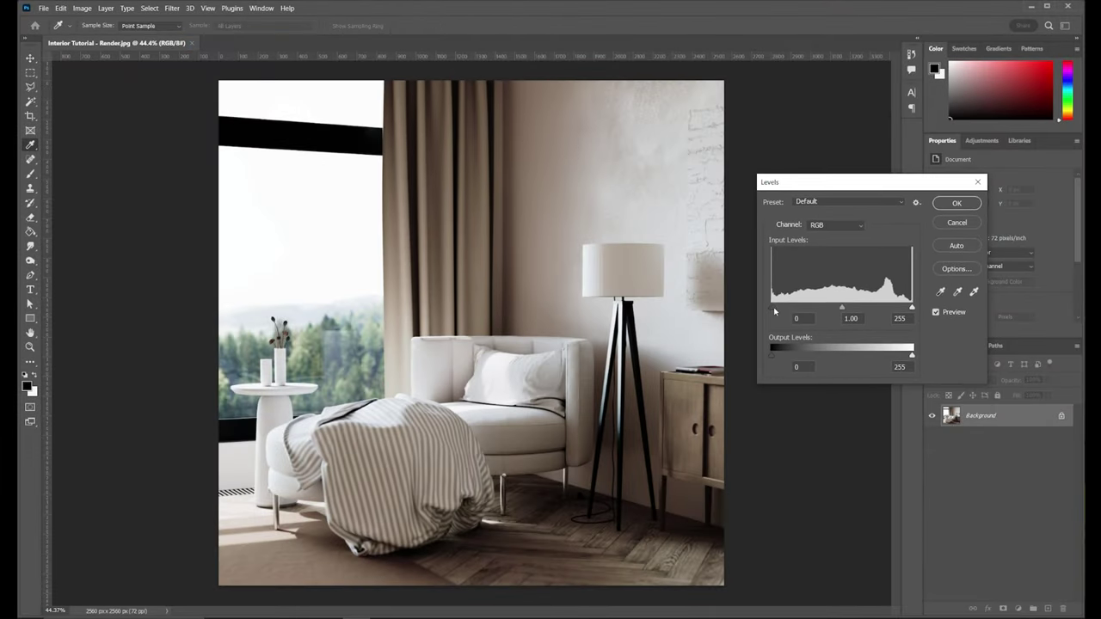
{"action": "left_click_drag", "start_coordinate": [773, 309], "coordinate": [772, 307]}
{"action": "left_click_drag", "start_coordinate": [841, 308], "coordinate": [830, 308]}
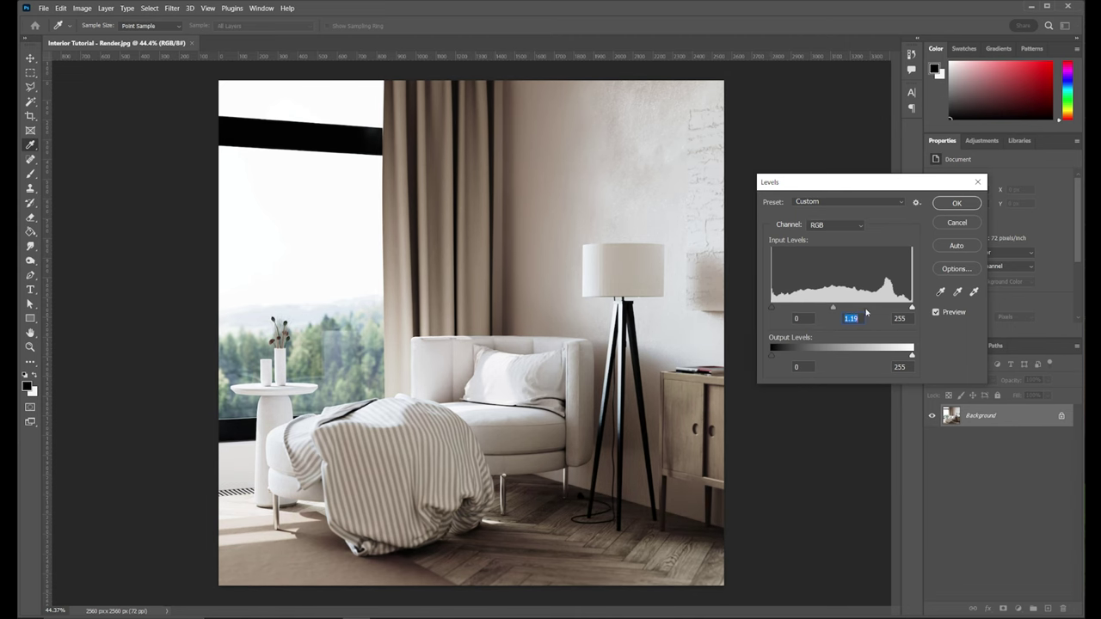
{"action": "mouse_move", "coordinate": [914, 308]}
{"action": "left_mouse_down"}
{"action": "mouse_move", "coordinate": [885, 309]}
{"action": "mouse_move", "coordinate": [914, 310]}
{"action": "left_mouse_up"}
{"action": "left_click_drag", "start_coordinate": [833, 308], "coordinate": [850, 309]}
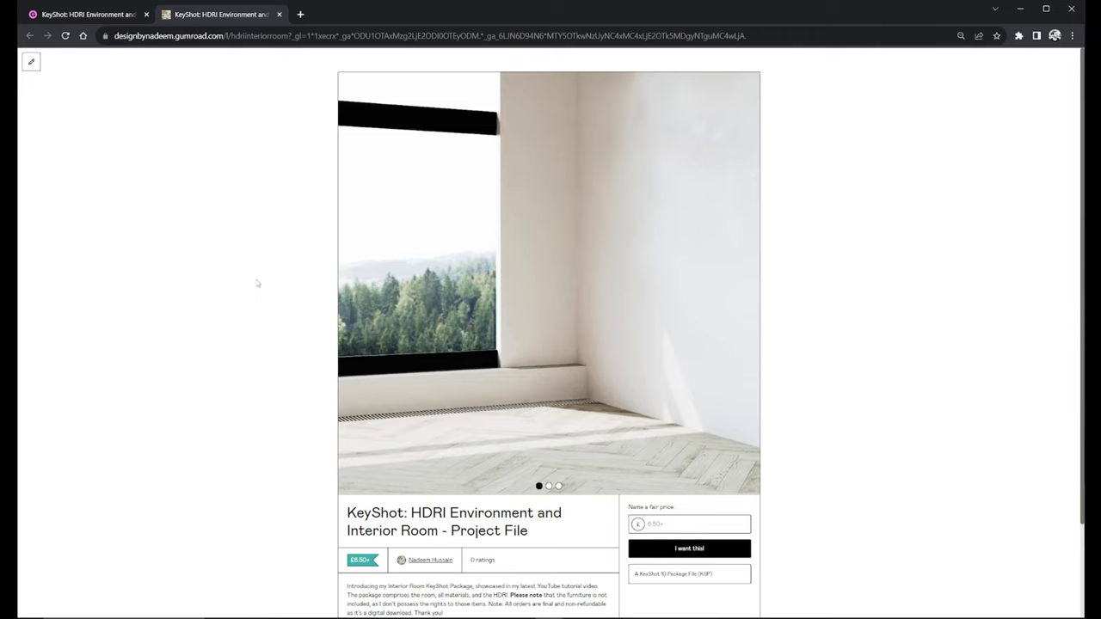
- Switch to the browser and examine the previews and description of the KeyShot HDRI Environment and Interior Room project file on Gumroad
{"action": "scroll", "coordinate": [256, 283], "scroll_direction": "down", "scroll_amount": 3}
{"action": "scroll", "coordinate": [257, 283], "scroll_direction": "up", "scroll_amount": 2}
{"action": "left_click", "coordinate": [748, 284]}
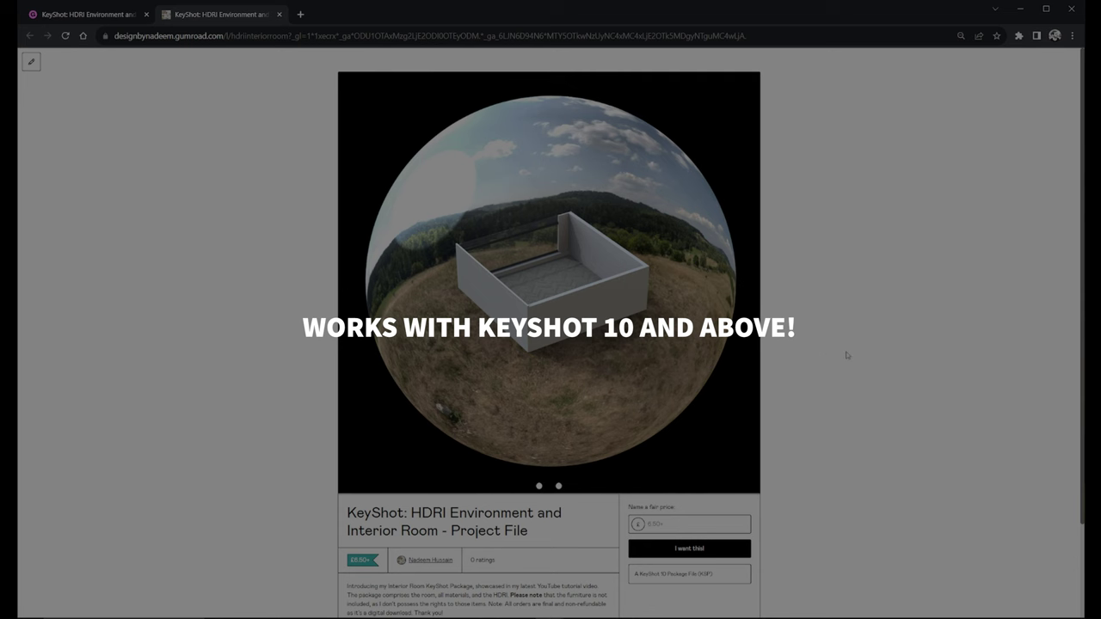
{"action": "scroll", "coordinate": [846, 355], "scroll_direction": "down", "scroll_amount": 2}
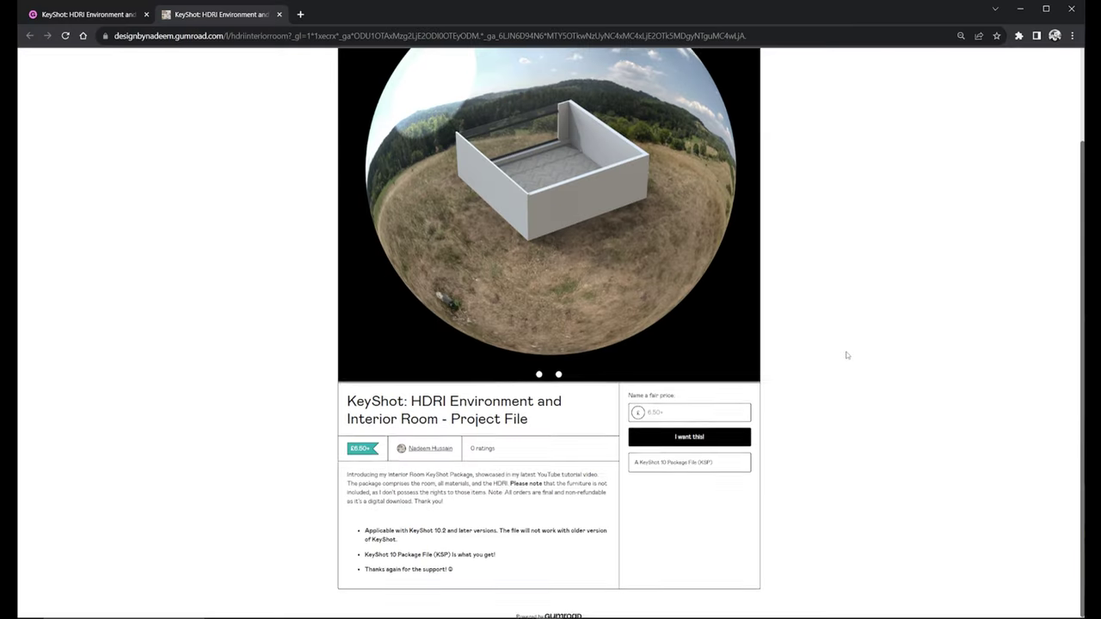
{"action": "scroll", "coordinate": [846, 355], "scroll_direction": "up", "scroll_amount": 1}
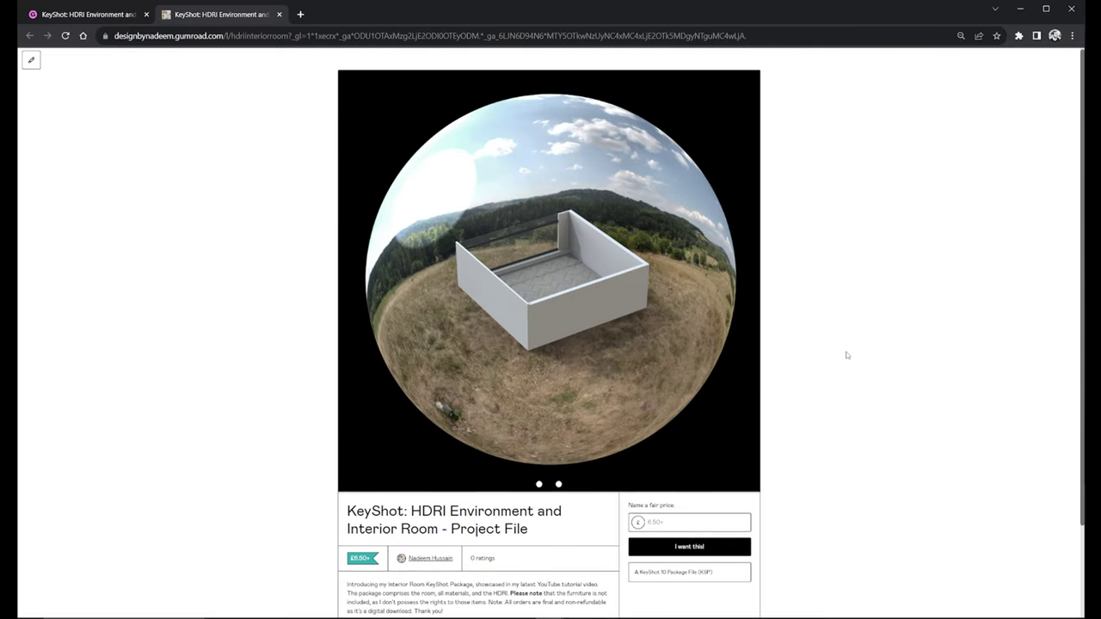